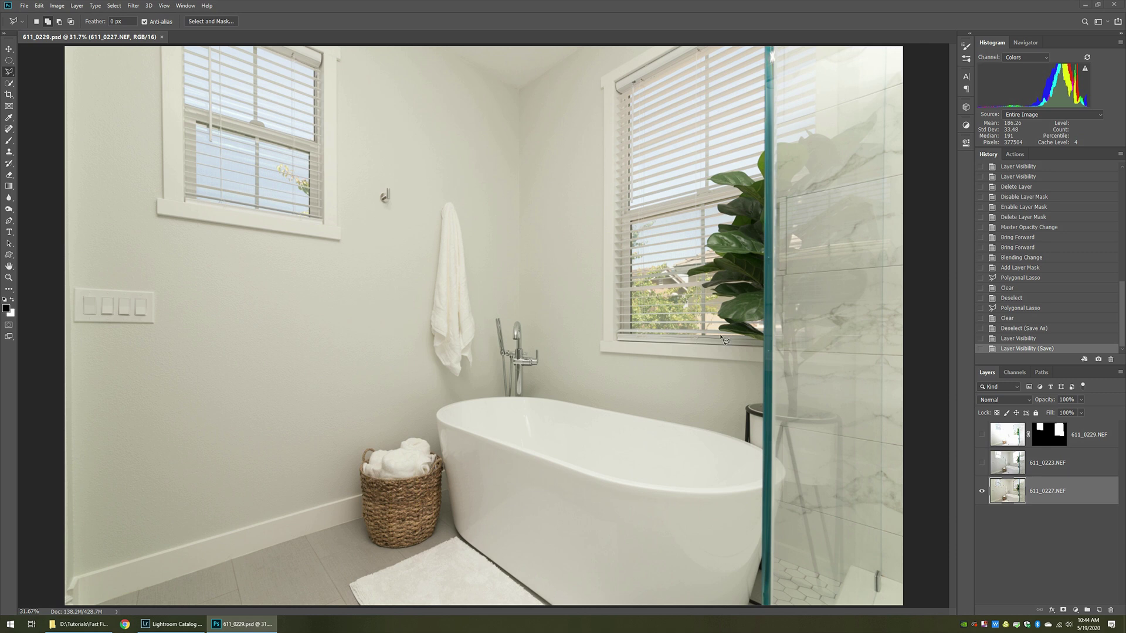
pyautogui.click(982, 464)
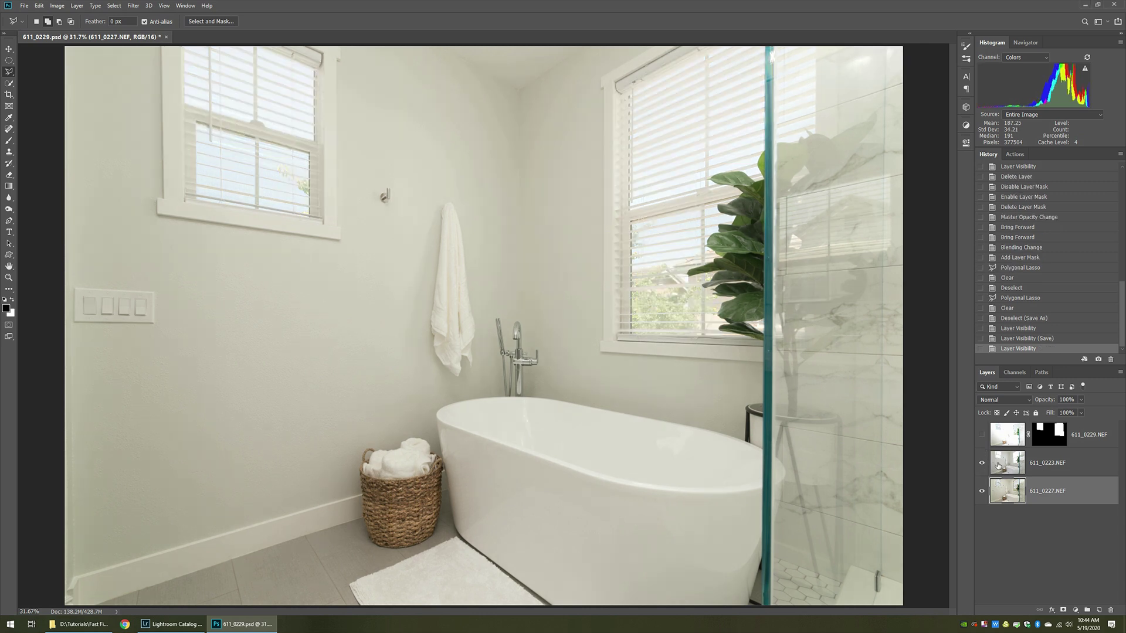
pyautogui.click(1003, 467)
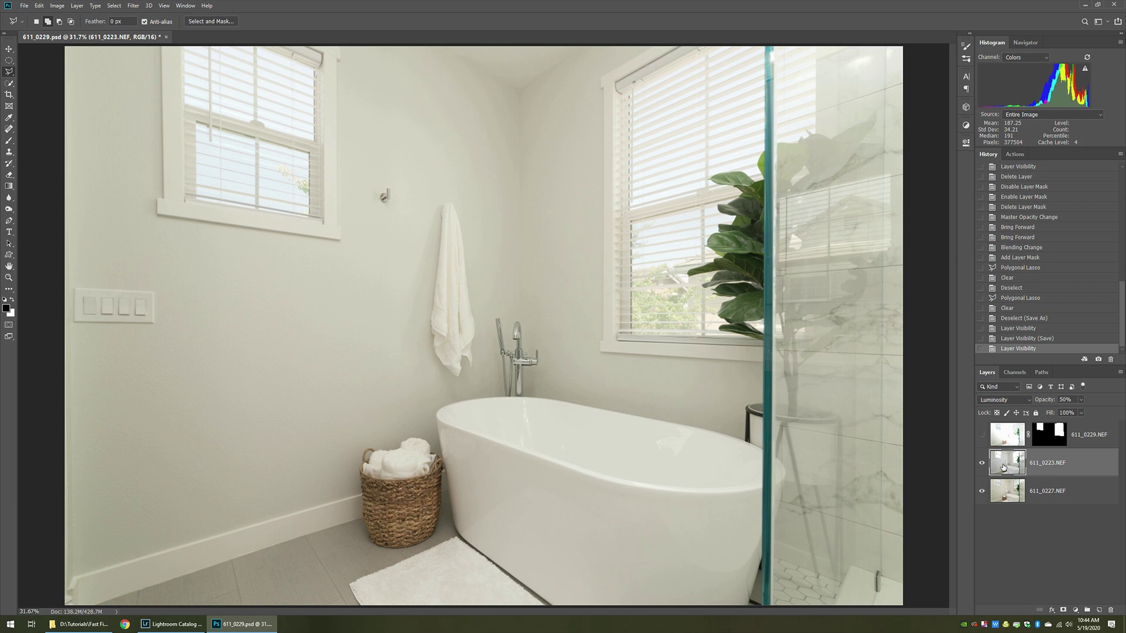
pyautogui.click(982, 436)
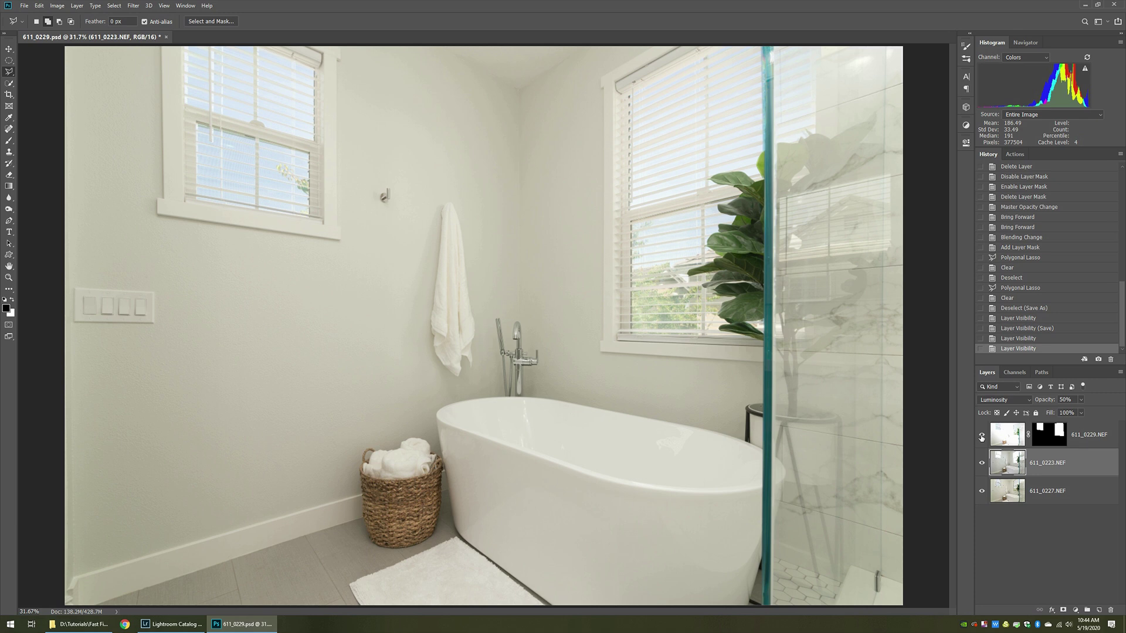
pyautogui.click(982, 435)
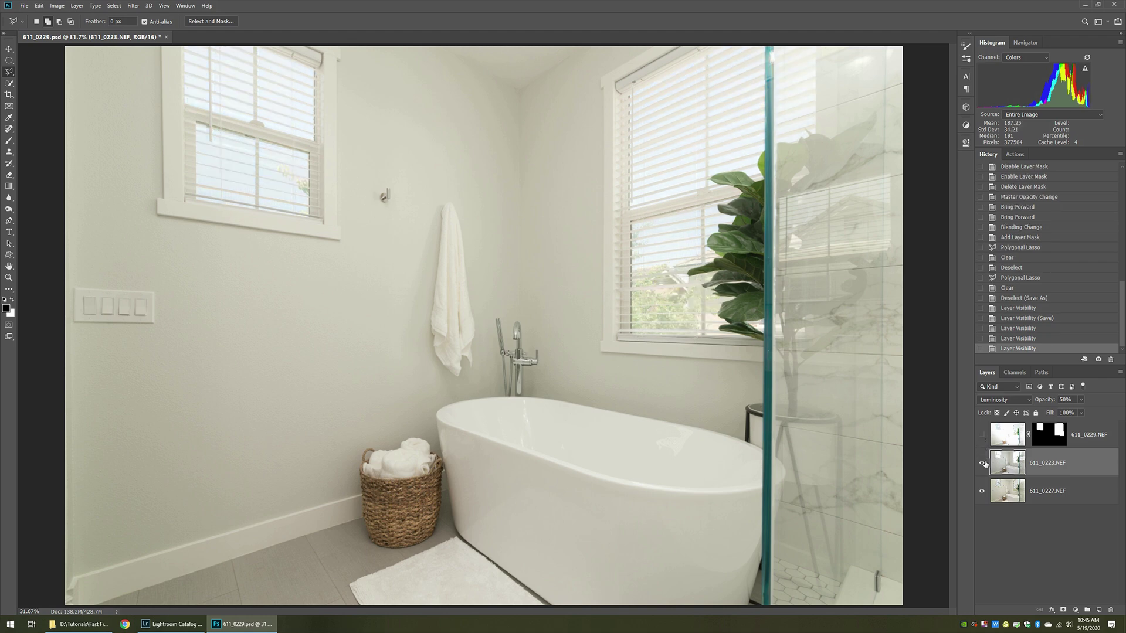
pyautogui.click(982, 462)
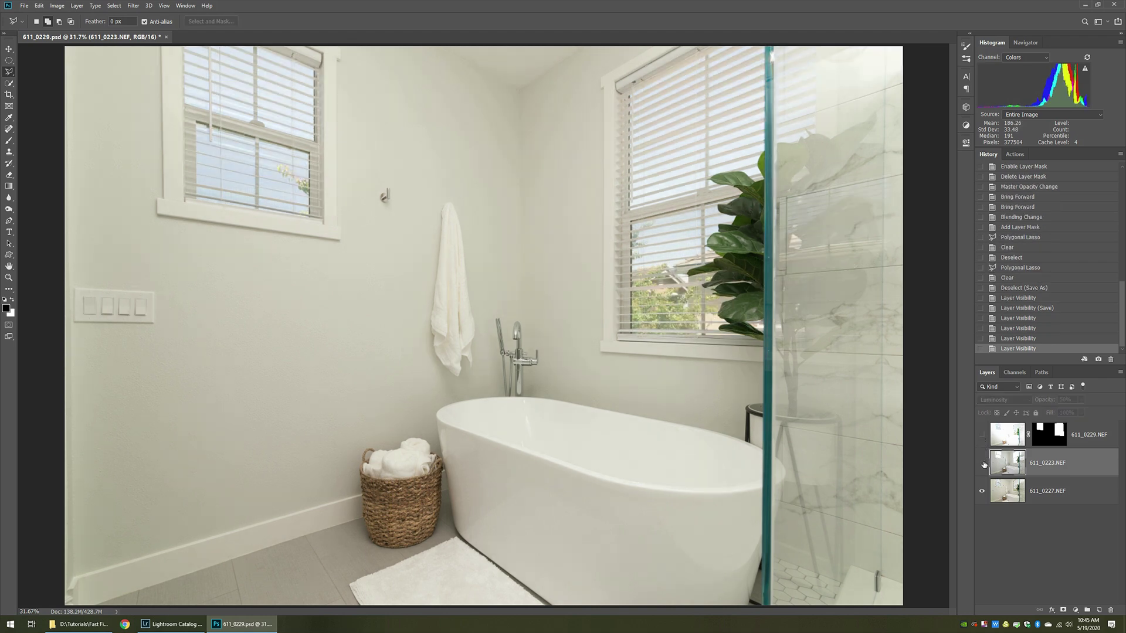
pyautogui.click(1007, 495)
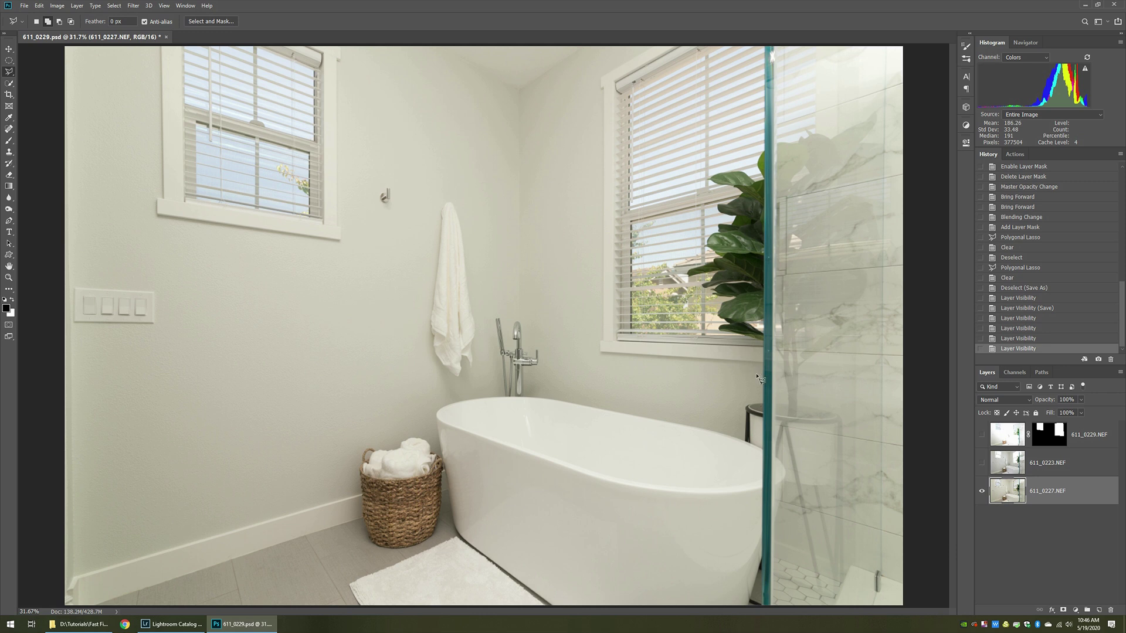
# - Add a Curves adjustment layer named Curves 1 above 611_0227.NEF via Layer > New Adjustment Layer
pyautogui.hotkey('alt', 'l')
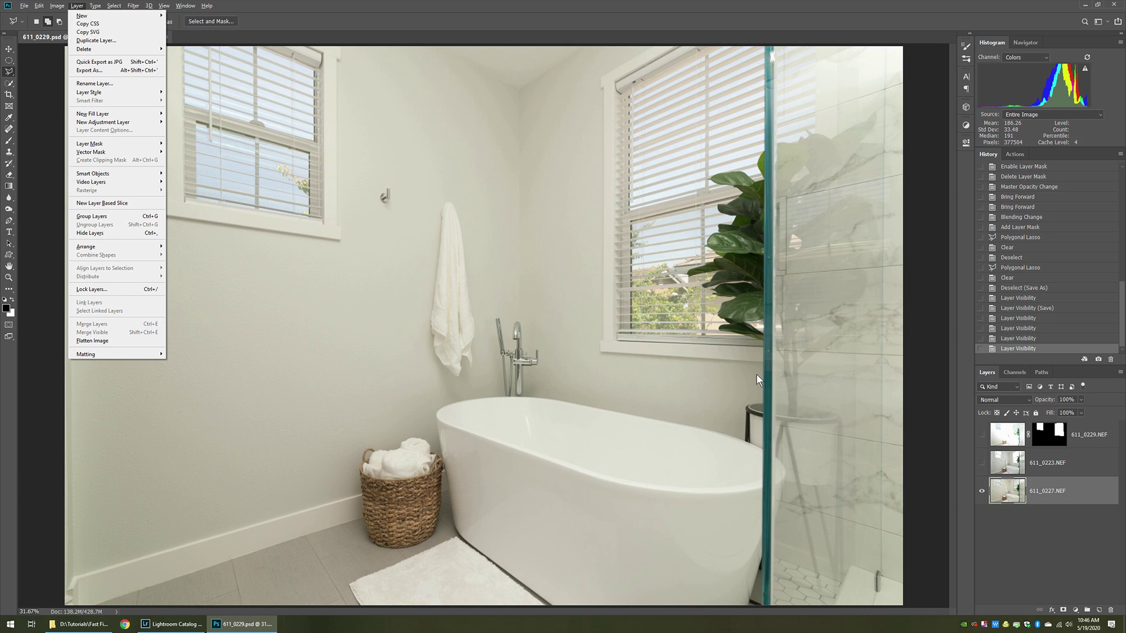
pyautogui.press('Down')
pyautogui.press('Down')
pyautogui.press('Down')
pyautogui.press('Down')
pyautogui.press('Down')
pyautogui.press('Down')
pyautogui.press('Down')
pyautogui.press('Down')
pyautogui.press('Down')
pyautogui.press('Down')
pyautogui.press('Down')
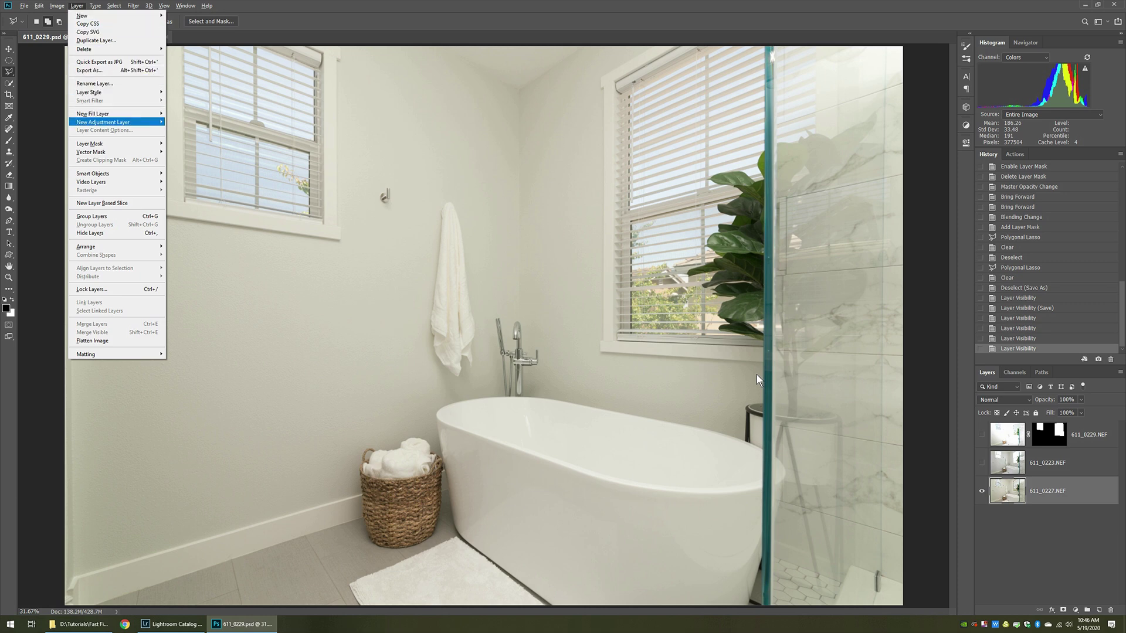
pyautogui.press('Right')
pyautogui.press('Down')
pyautogui.press('Down')
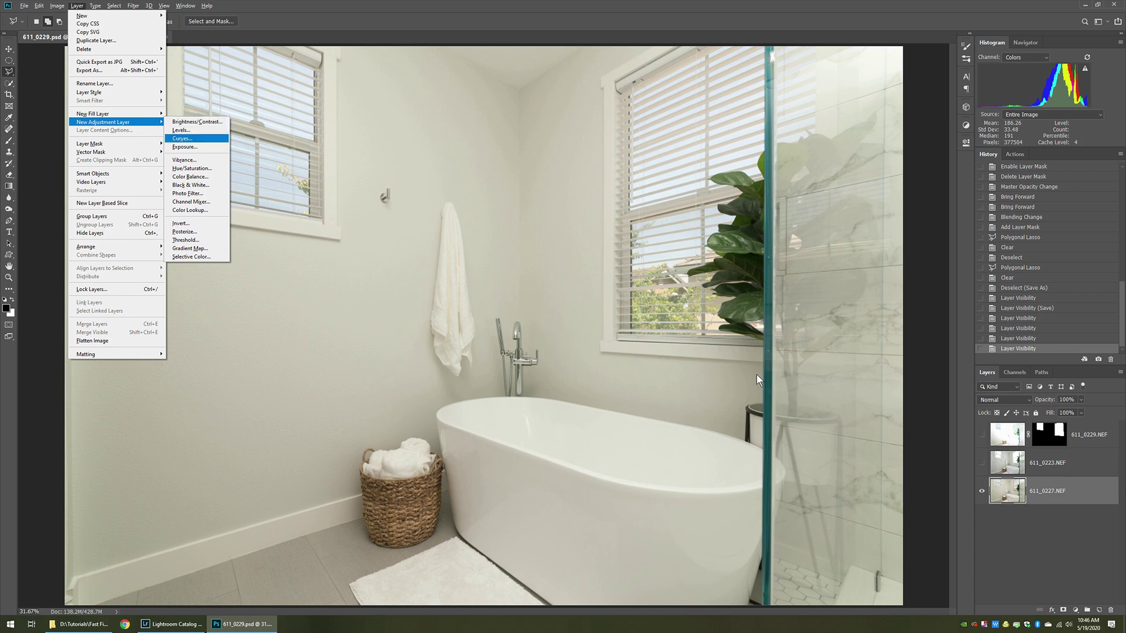
pyautogui.press('Return')
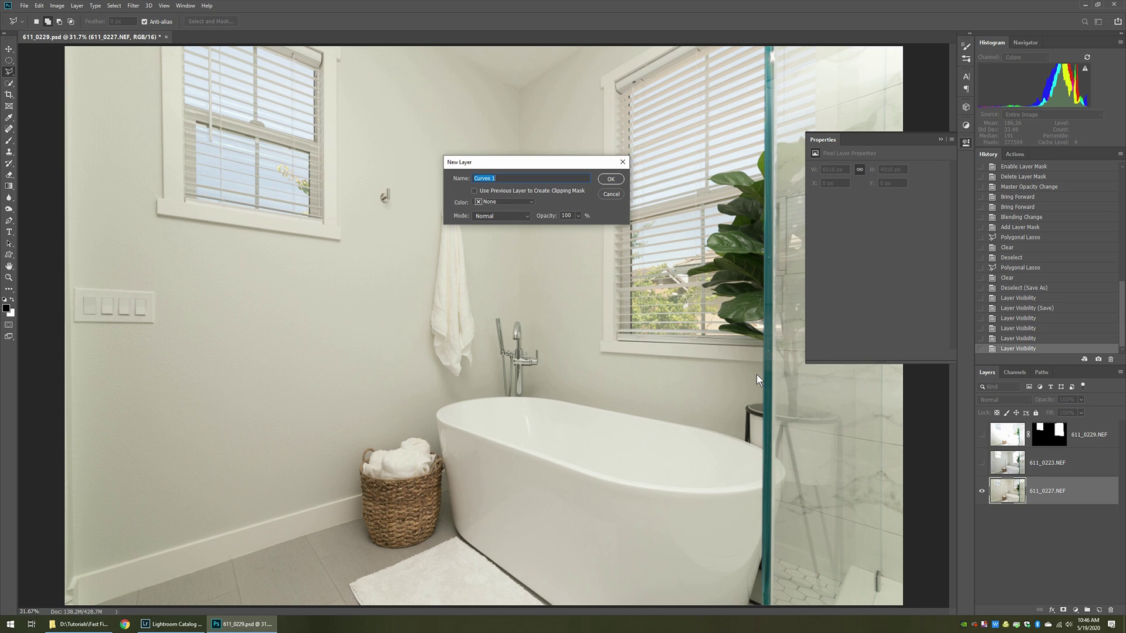
pyautogui.press('Return')
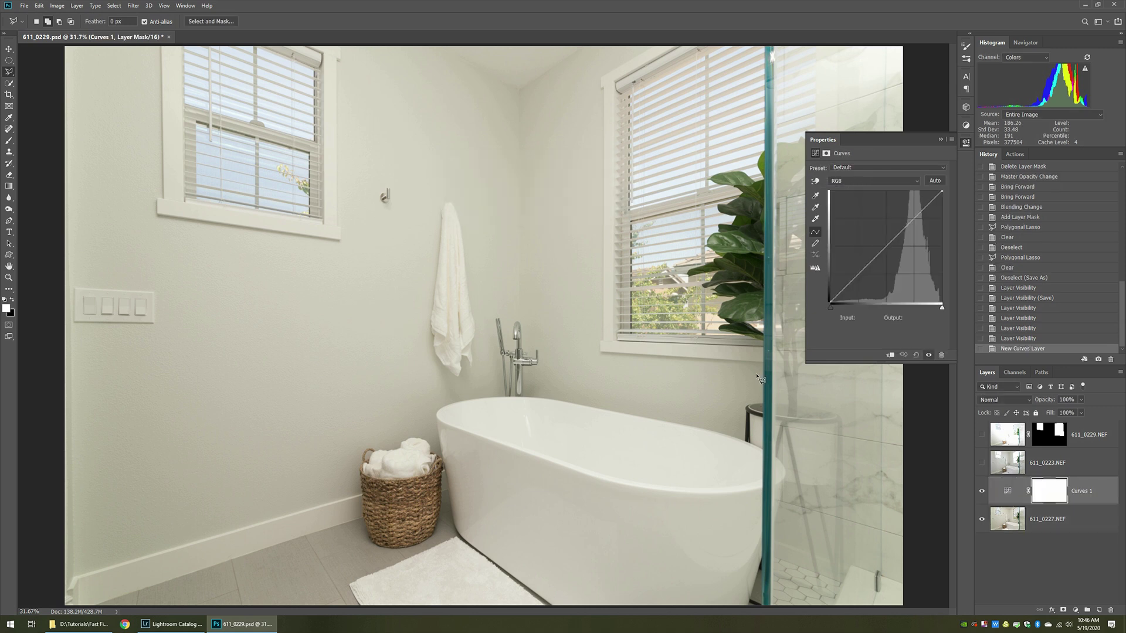
pyautogui.click(952, 139)
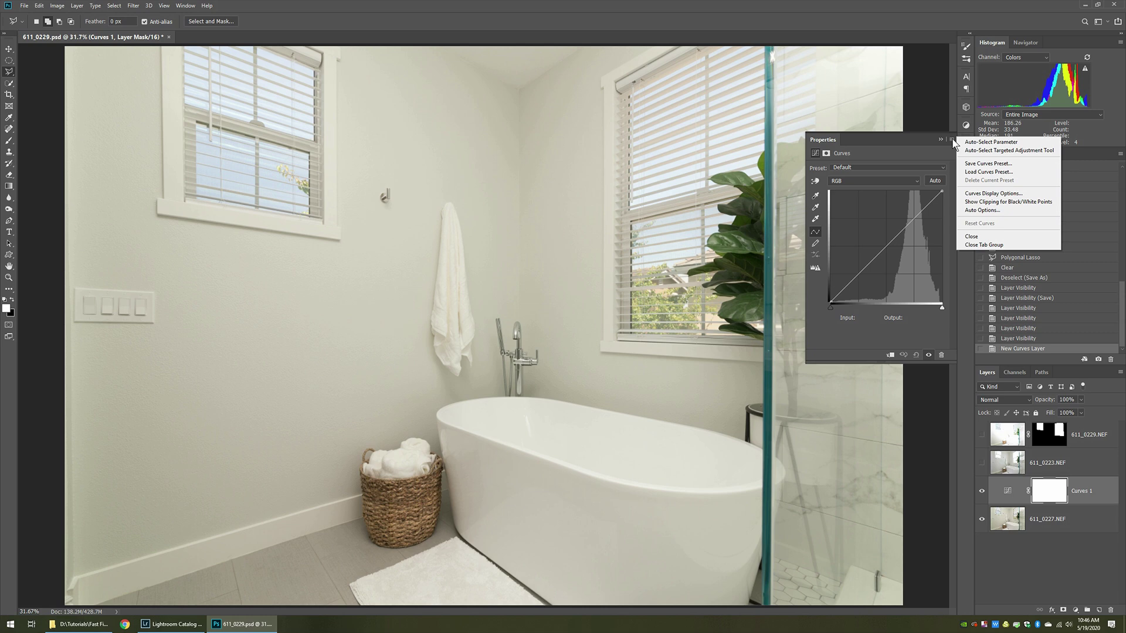
# - Apply Auto Options to Curves 1 with Enhance Per Channel Contrast and Snap Neutral Midtones
pyautogui.click(997, 211)
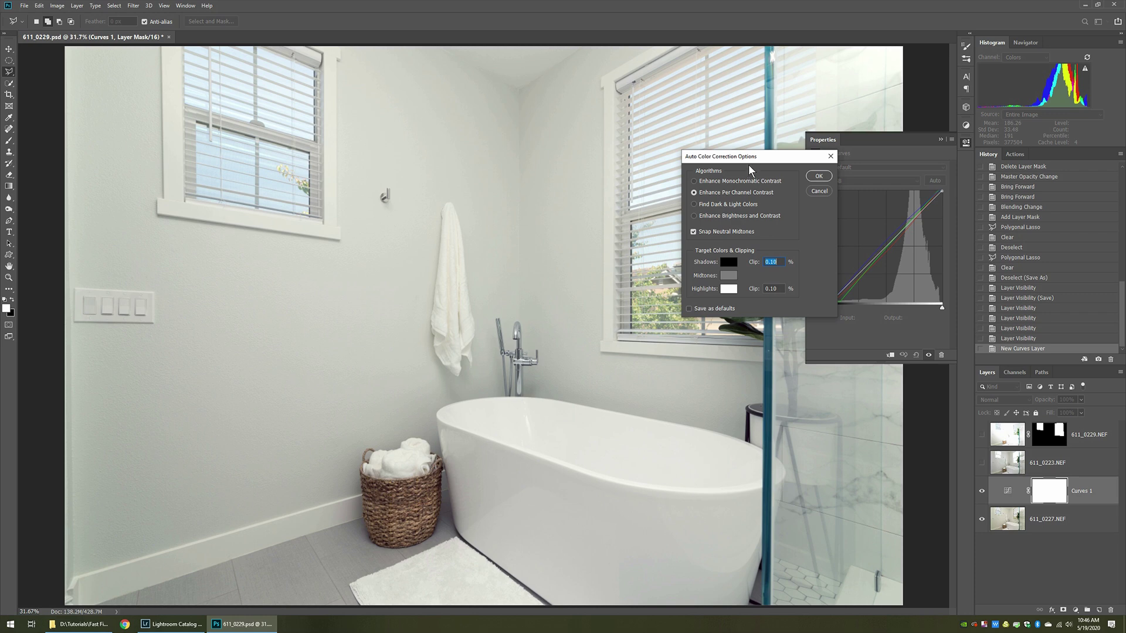
pyautogui.moveTo(754, 159); pyautogui.dragTo(752, 159)
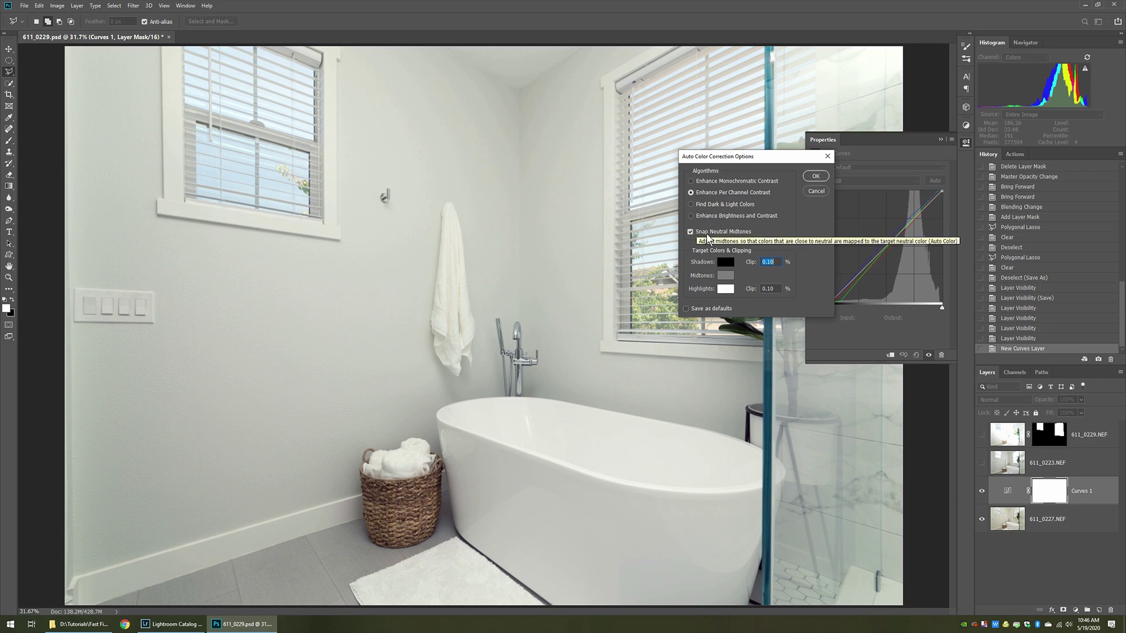
pyautogui.click(690, 181)
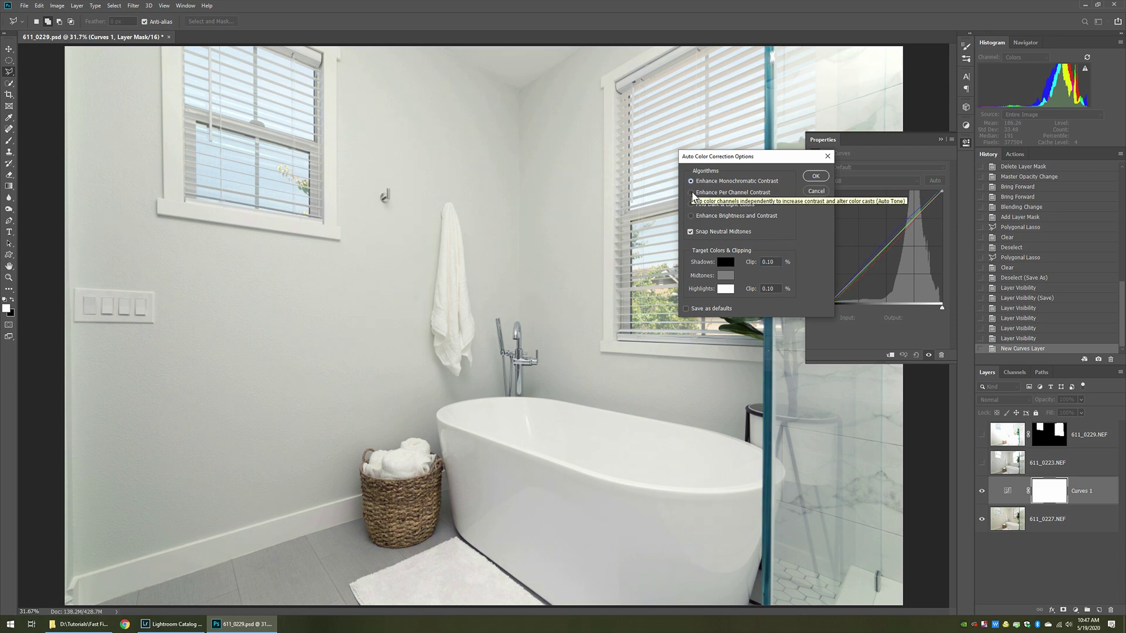
pyautogui.click(692, 192)
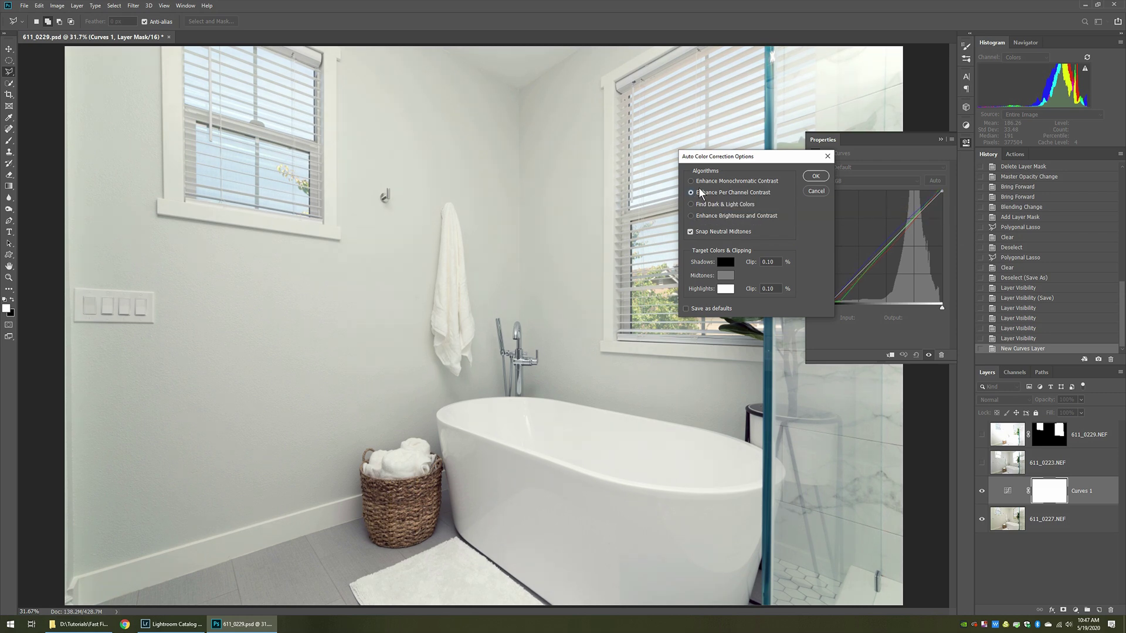
pyautogui.click(814, 177)
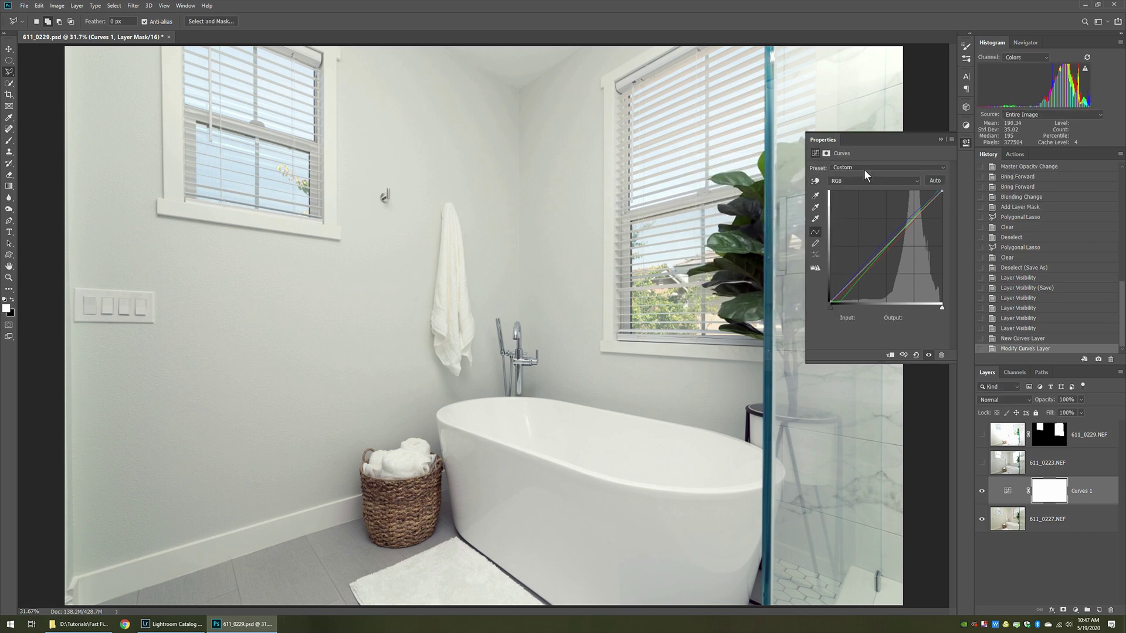
# - Close the curve settings and compare the photo with and without Curves 1, showing 611_0223.NEF and 611_0229.NEF
pyautogui.click(940, 141)
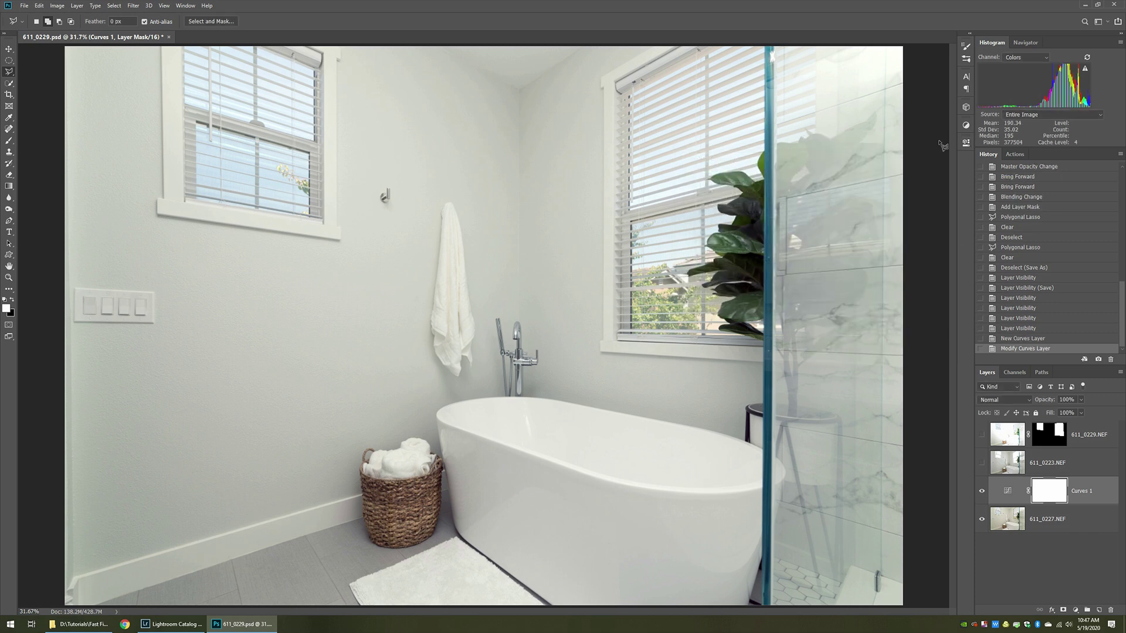
pyautogui.click(982, 492)
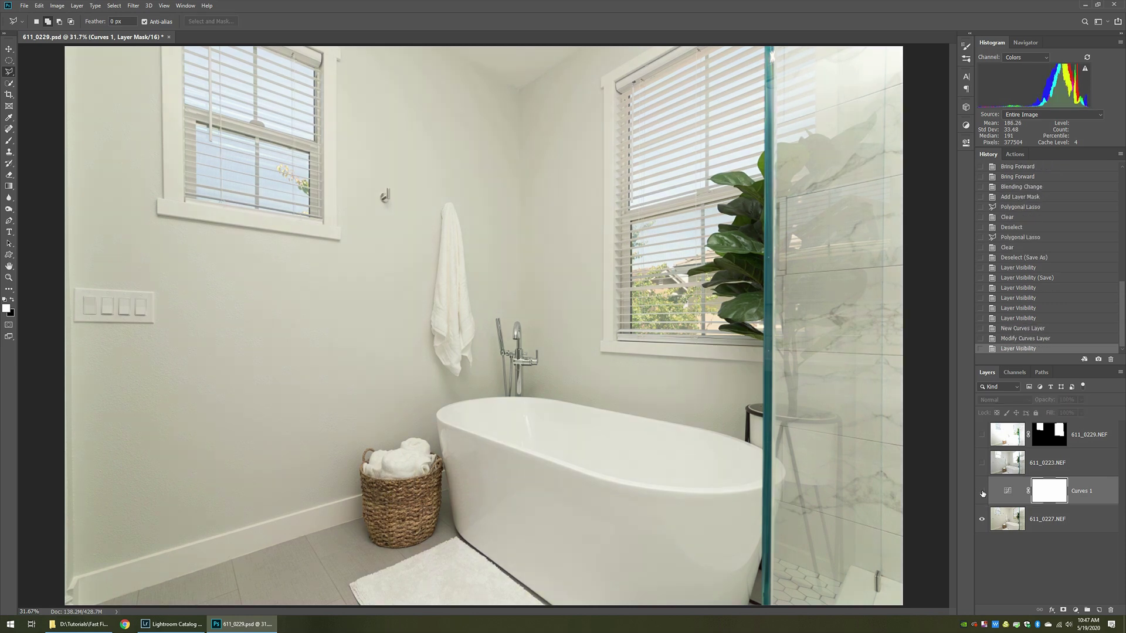
pyautogui.click(982, 492)
pyautogui.click(983, 463)
pyautogui.click(982, 436)
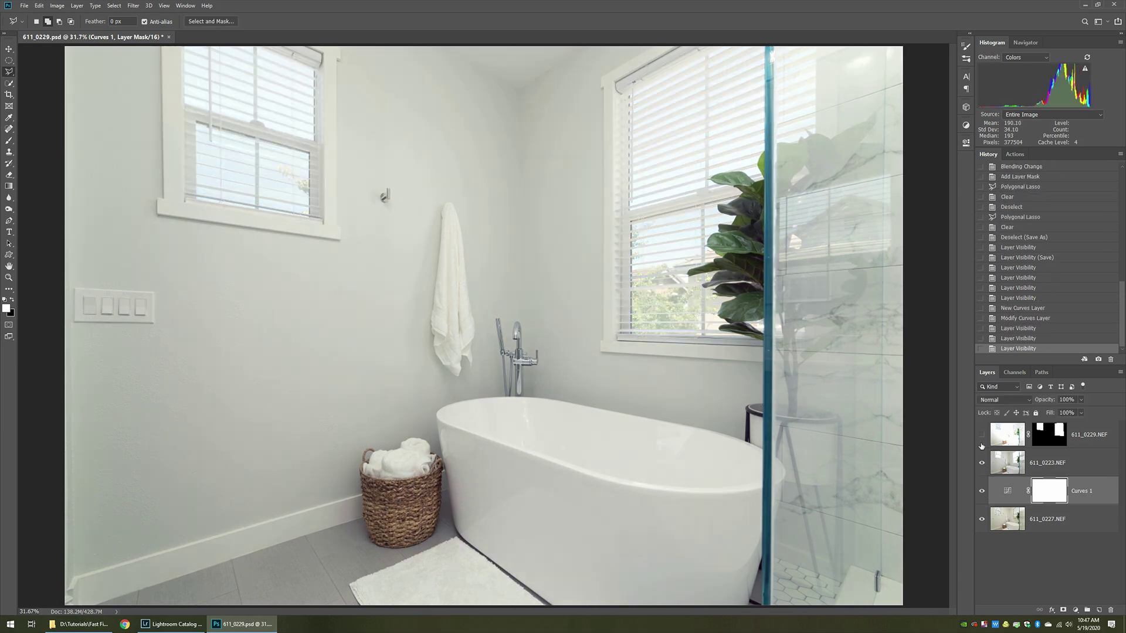
pyautogui.click(982, 492)
pyautogui.click(982, 496)
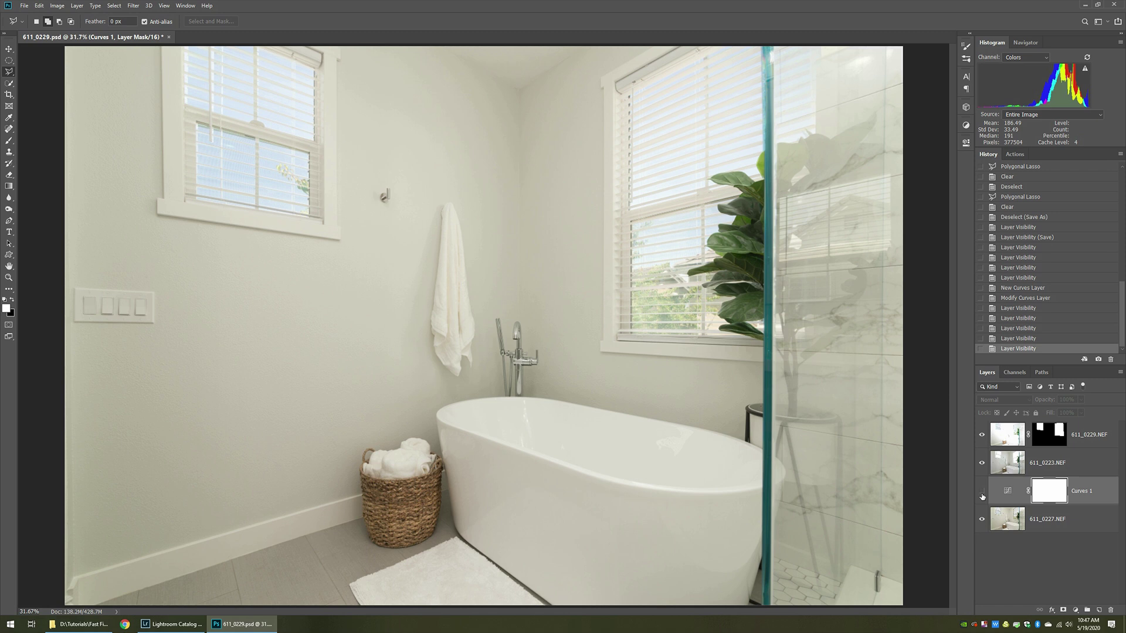
pyautogui.click(982, 496)
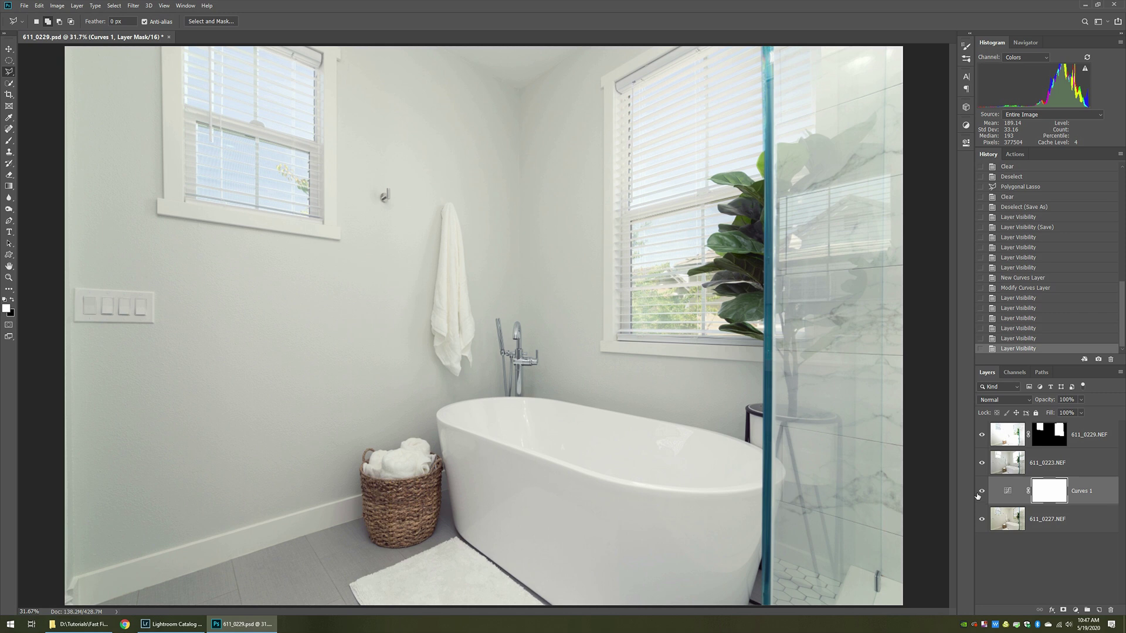
# - Hide Curves 1, 611_0223.NEF and 611_0229.NEF, and select the 611_0227.NEF base layer
pyautogui.click(981, 491)
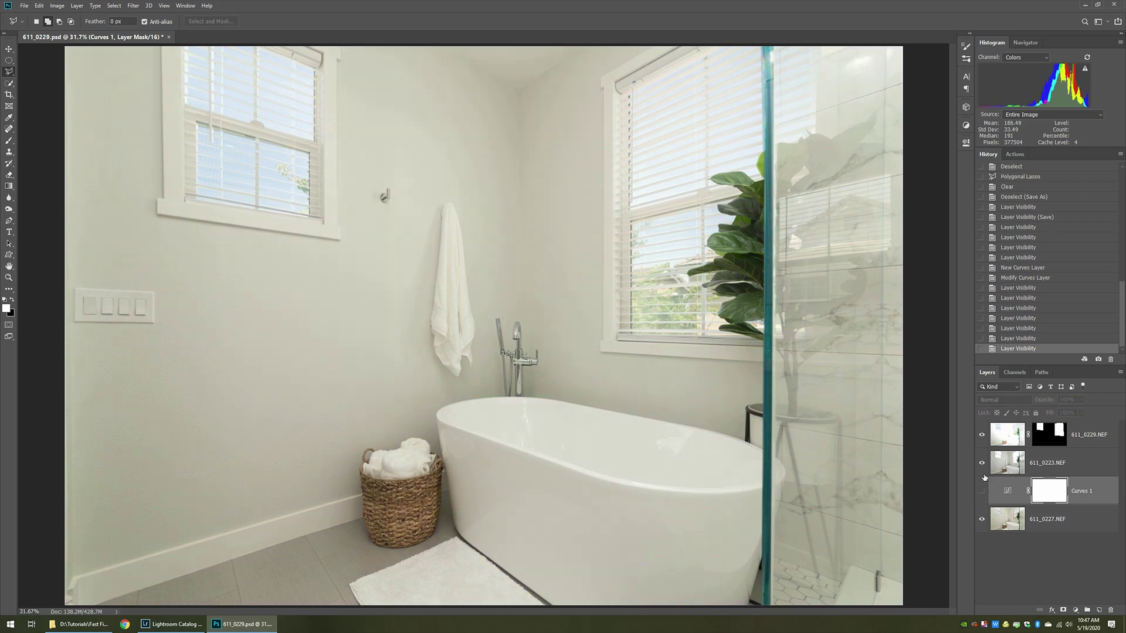
pyautogui.click(983, 464)
pyautogui.click(982, 436)
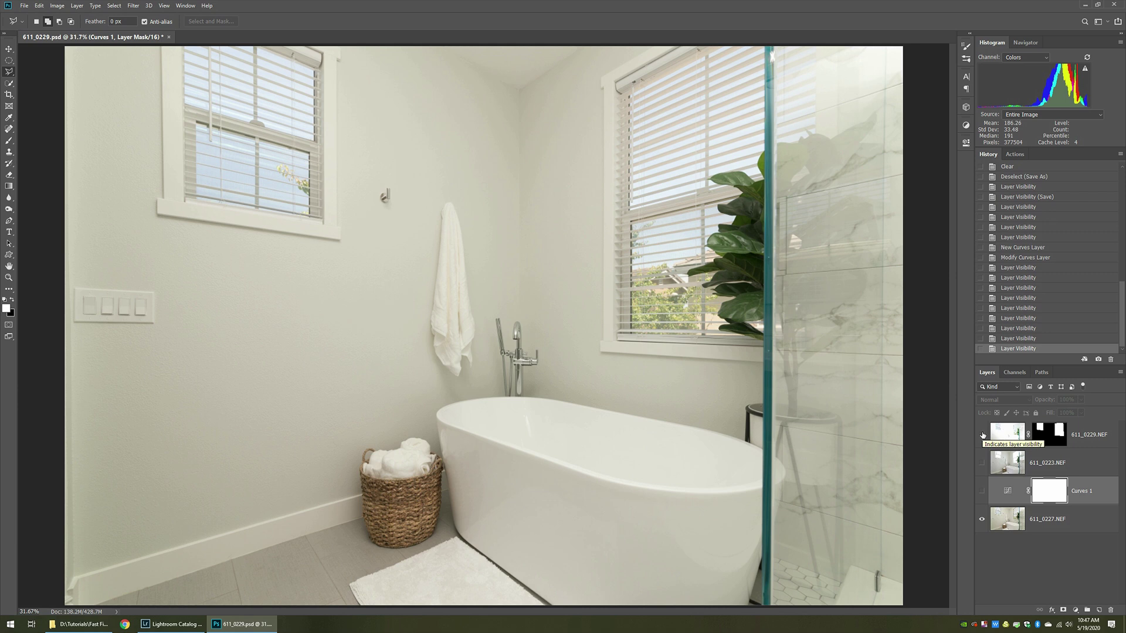
pyautogui.click(1017, 526)
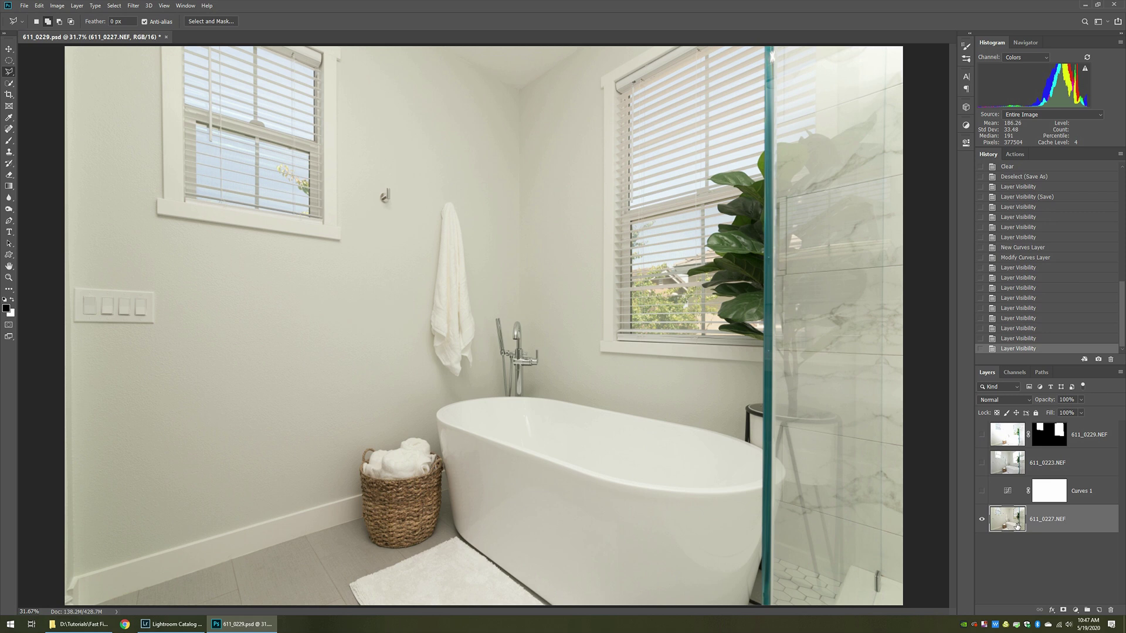
# - Duplicate 611_0227.NEF with Ctrl+J to create the 611_0227.NEF copy layer
pyautogui.hotkey('ctrl', 'j')
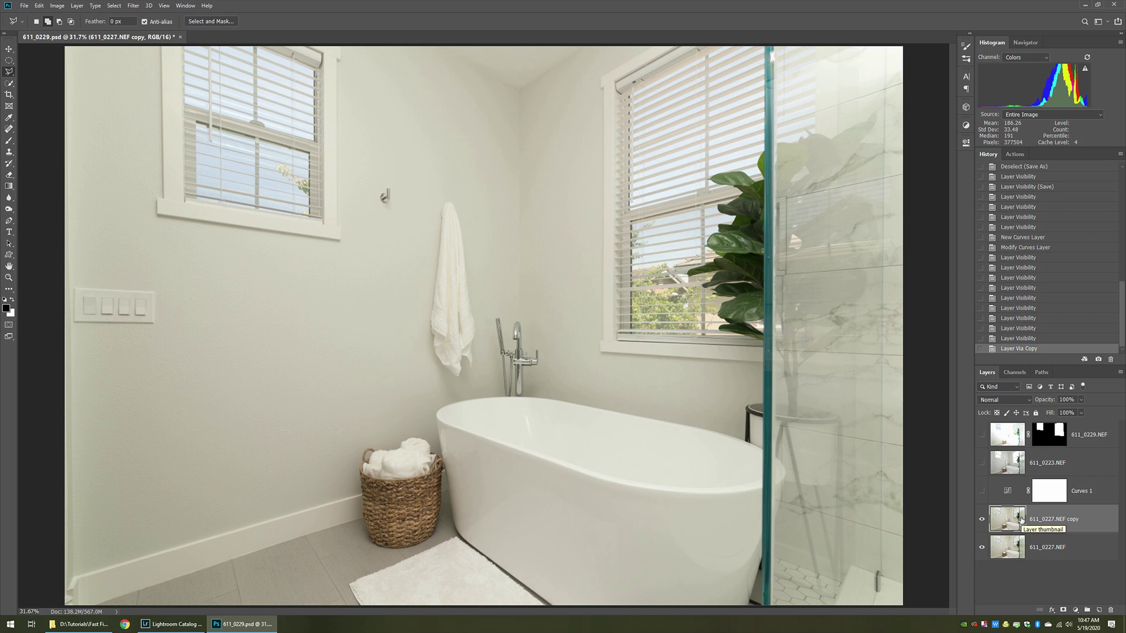
pyautogui.hotkey('alt', 'i')
# - Run Image > Adjustments > Match Color on the copy layer with Neutralize ticked and apply it
pyautogui.press('Down')
pyautogui.press('Down')
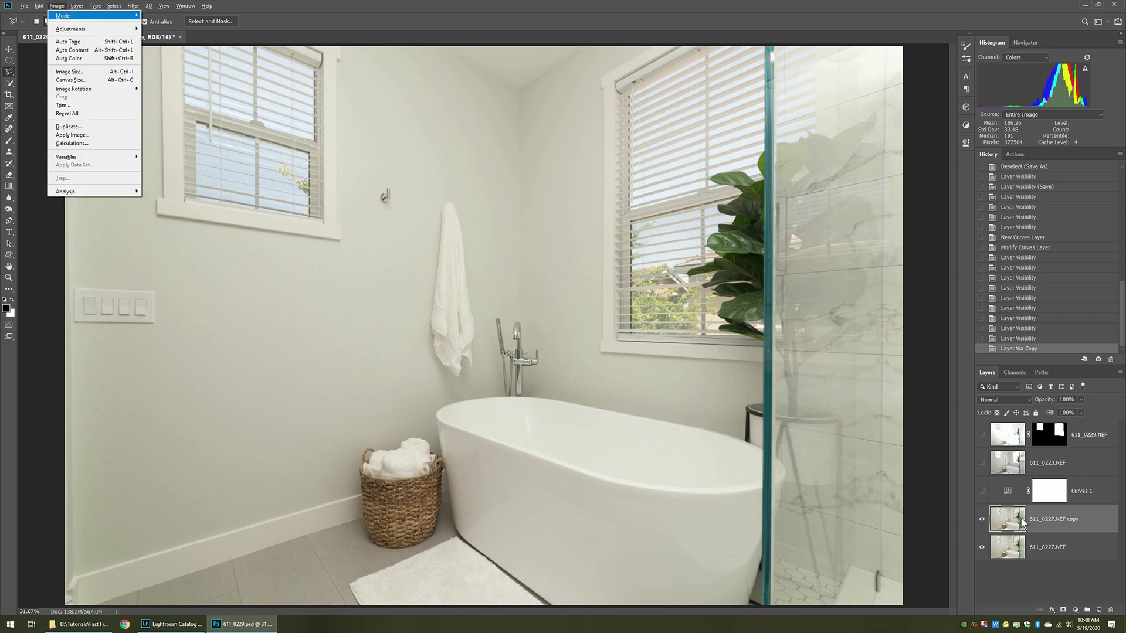
pyautogui.press('Right')
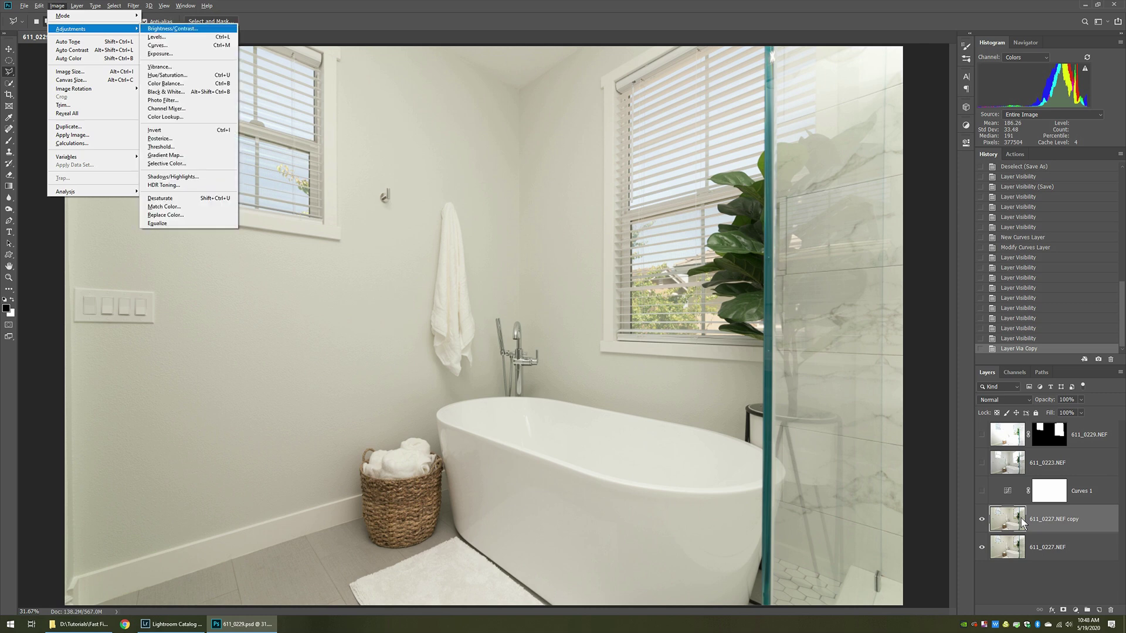
pyautogui.press('Up')
pyautogui.press('Up')
pyautogui.press('Up')
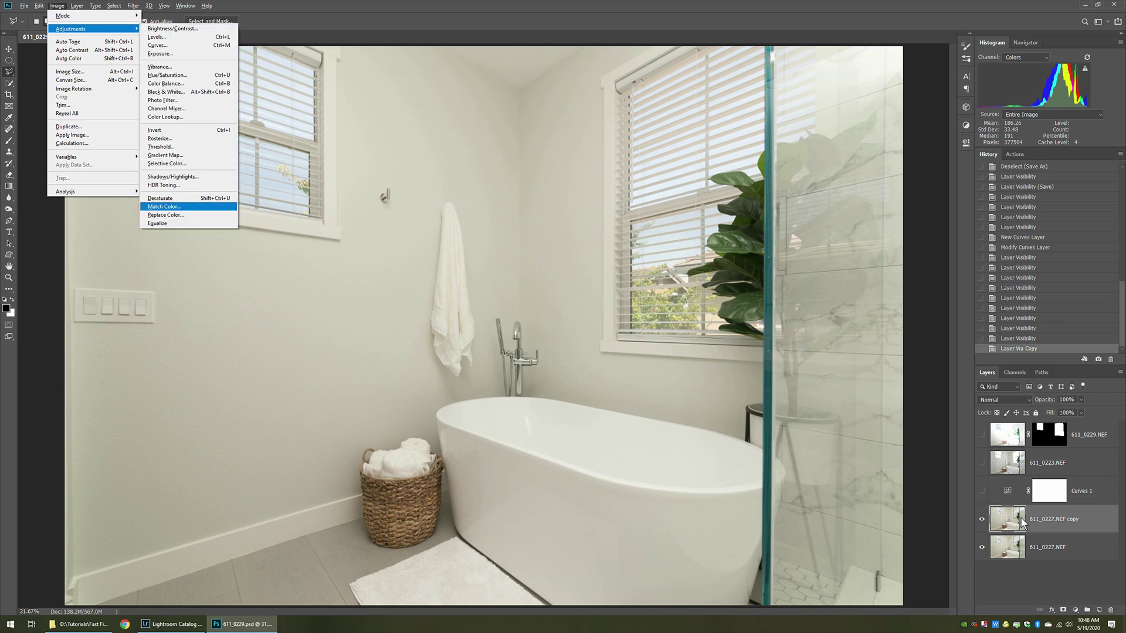
pyautogui.press('Return')
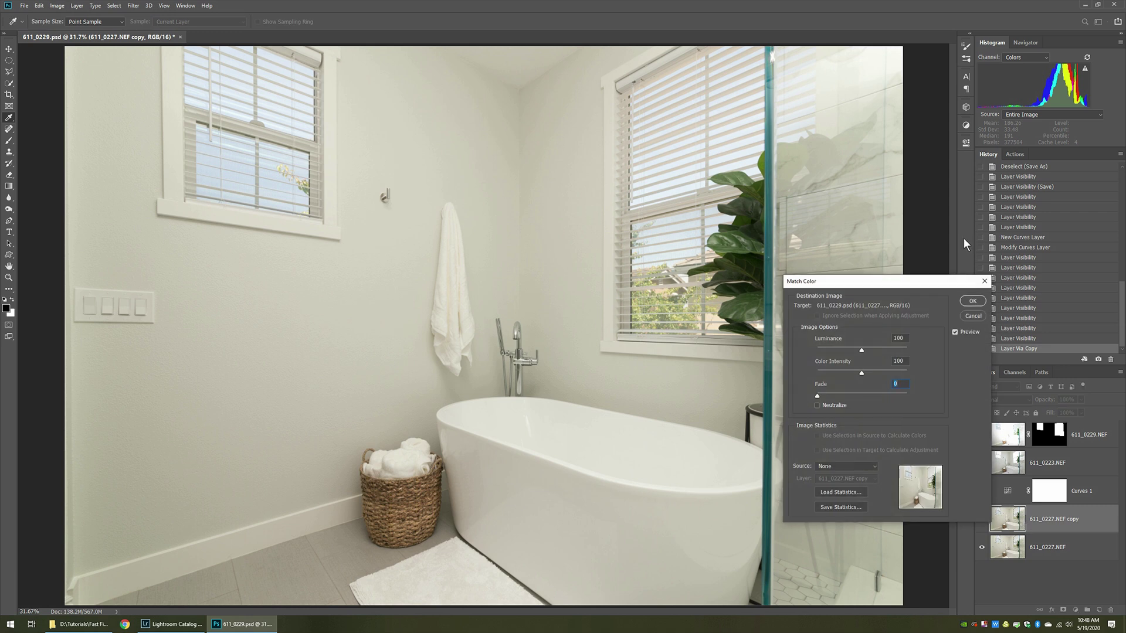
pyautogui.moveTo(933, 286); pyautogui.dragTo(603, 179)
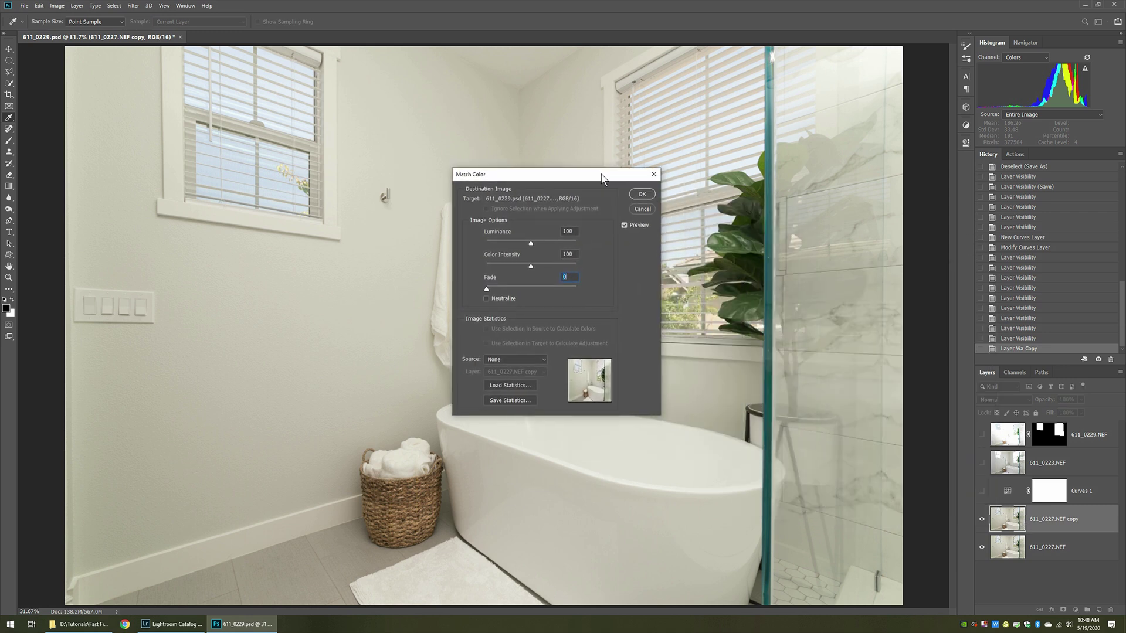
pyautogui.click(486, 299)
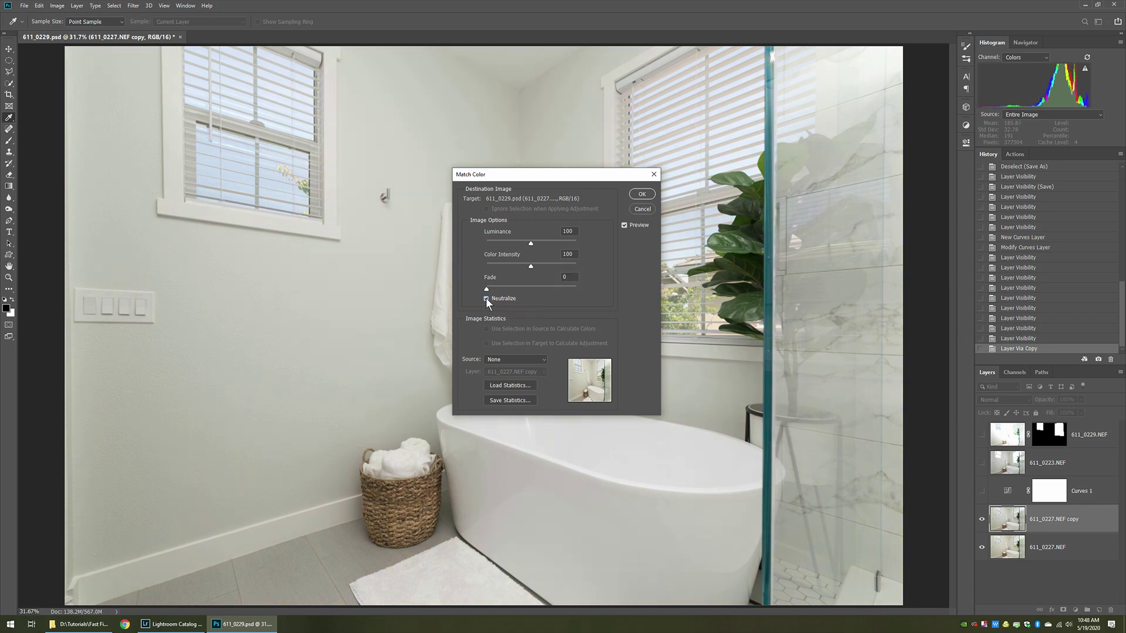
pyautogui.moveTo(504, 177); pyautogui.dragTo(743, 183)
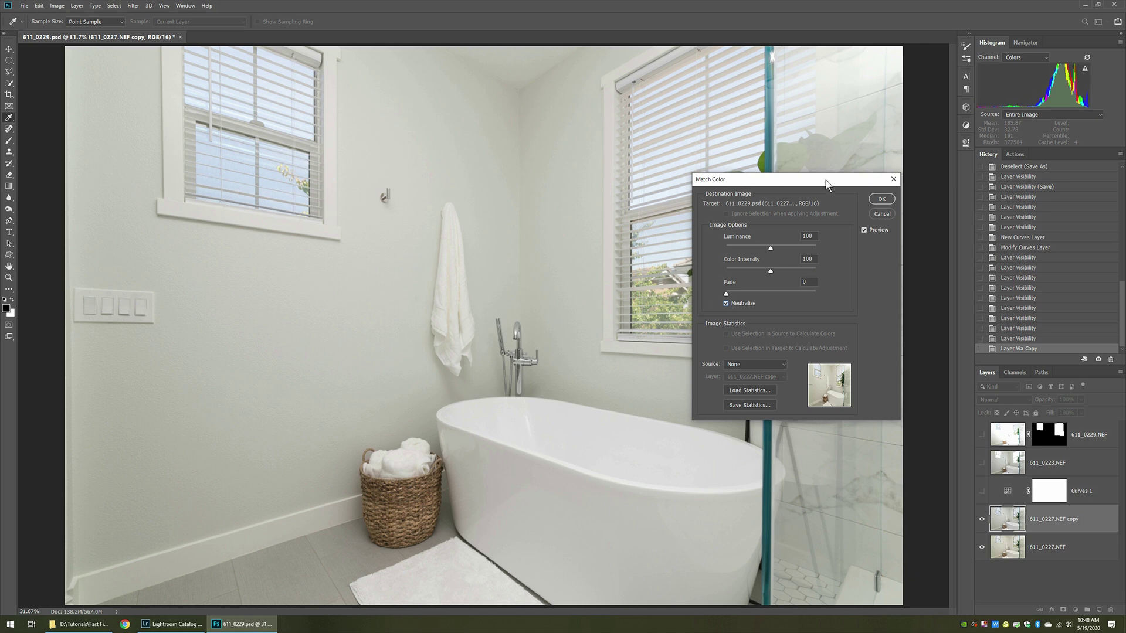
pyautogui.click(880, 200)
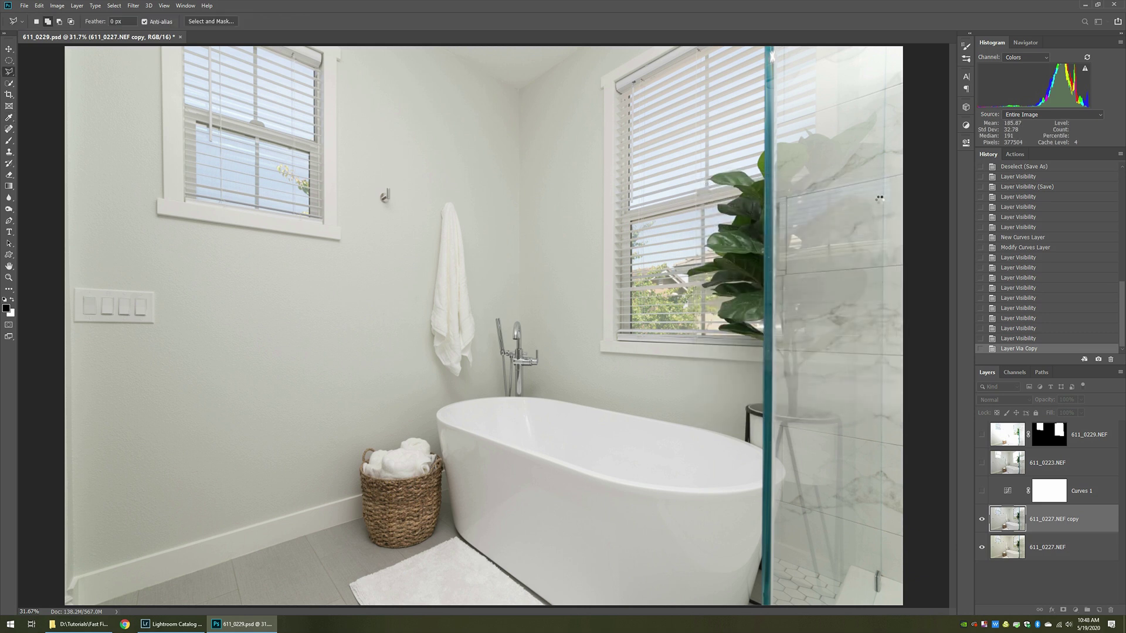
# - Compare the neutralized copy layer against Curves 1 by toggling their visibility
pyautogui.click(983, 519)
pyautogui.click(982, 492)
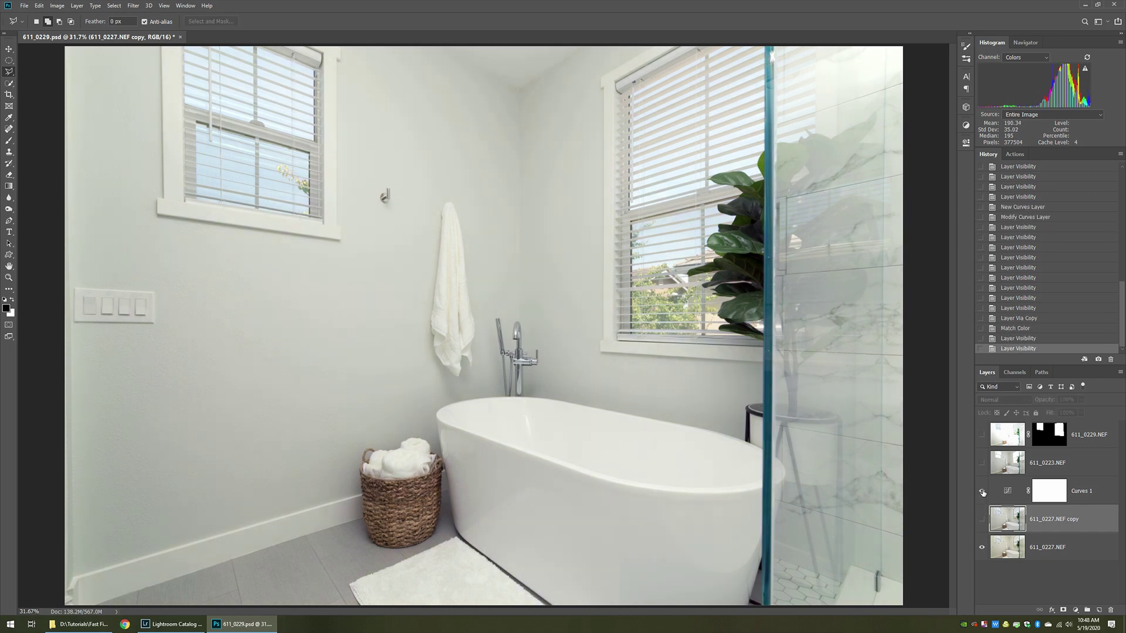
pyautogui.click(982, 492)
pyautogui.click(982, 520)
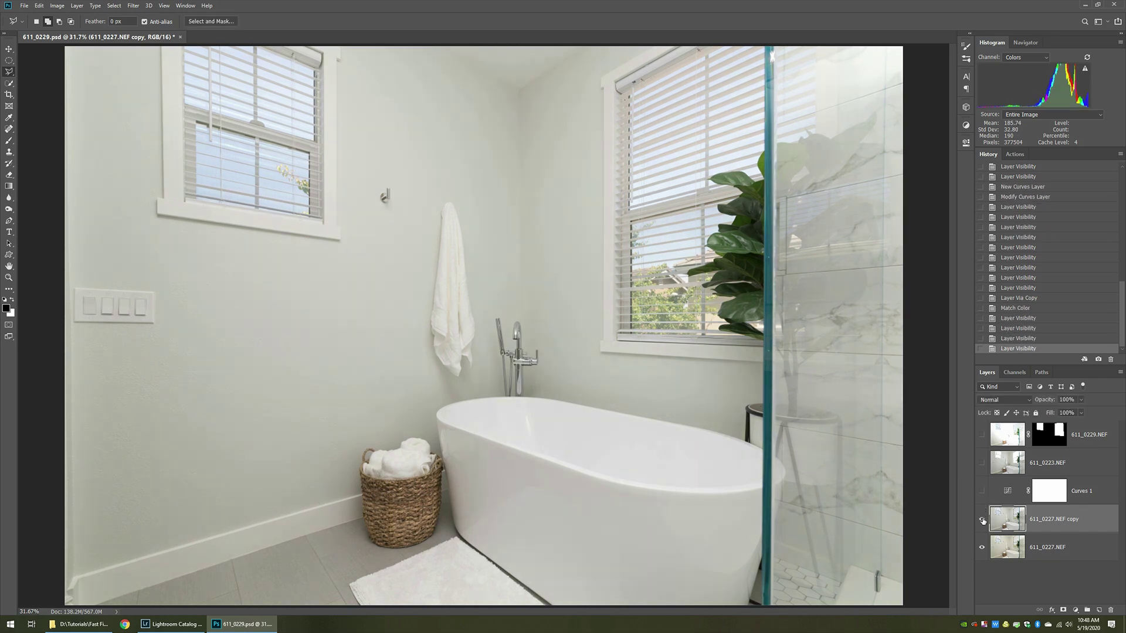
pyautogui.click(983, 521)
pyautogui.click(982, 492)
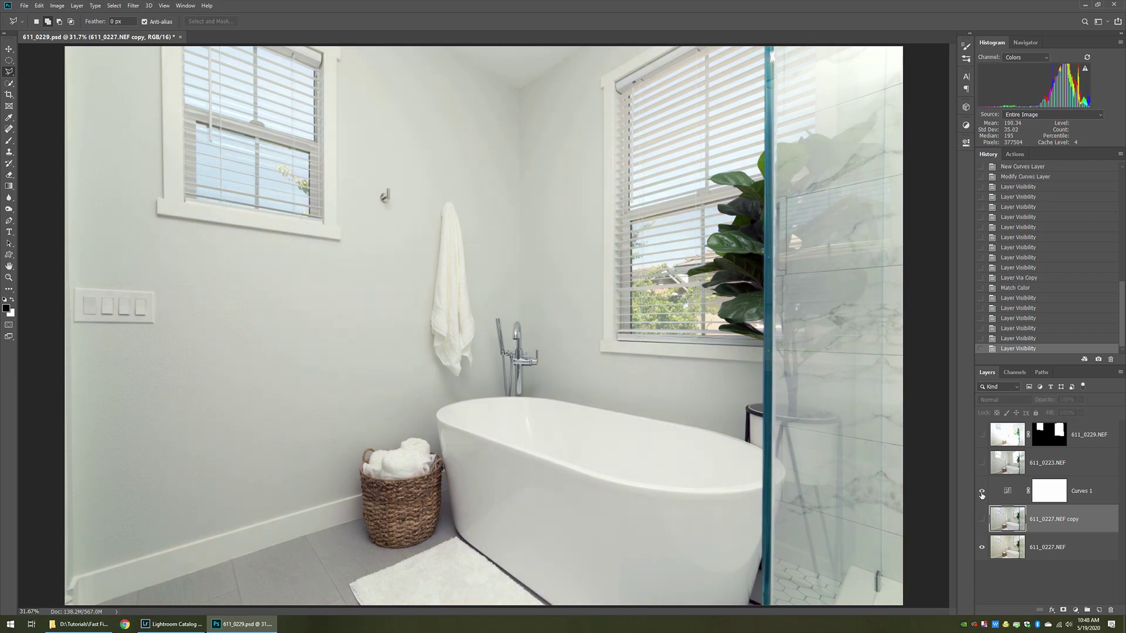
# - Set Curves 1 to the Color blend mode, checking before and after in History
pyautogui.click(1081, 494)
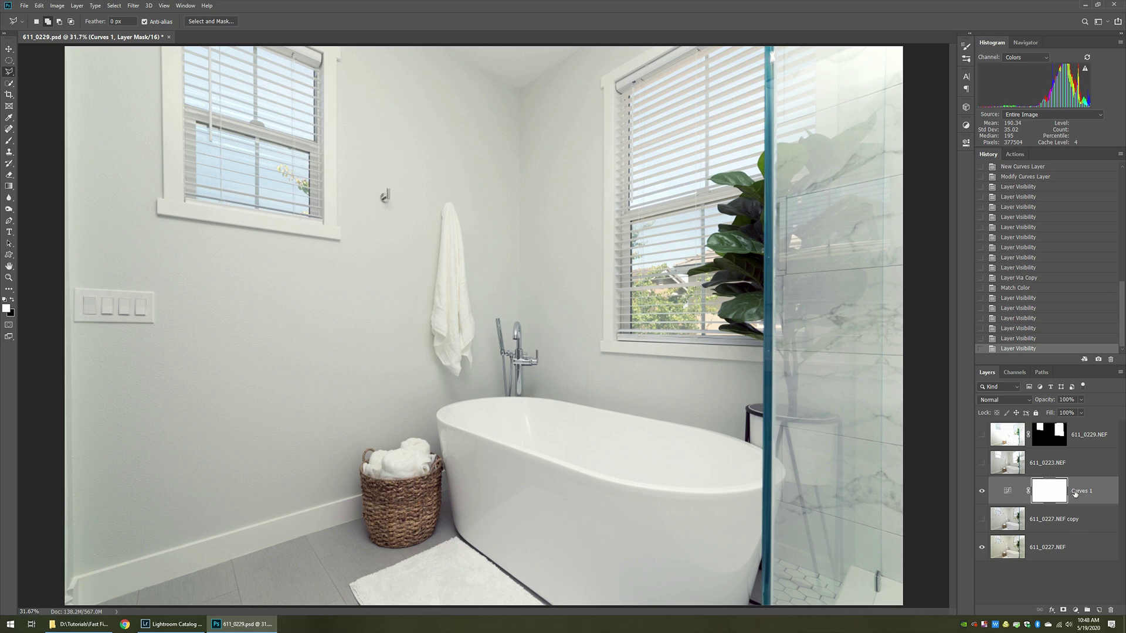
pyautogui.click(1007, 400)
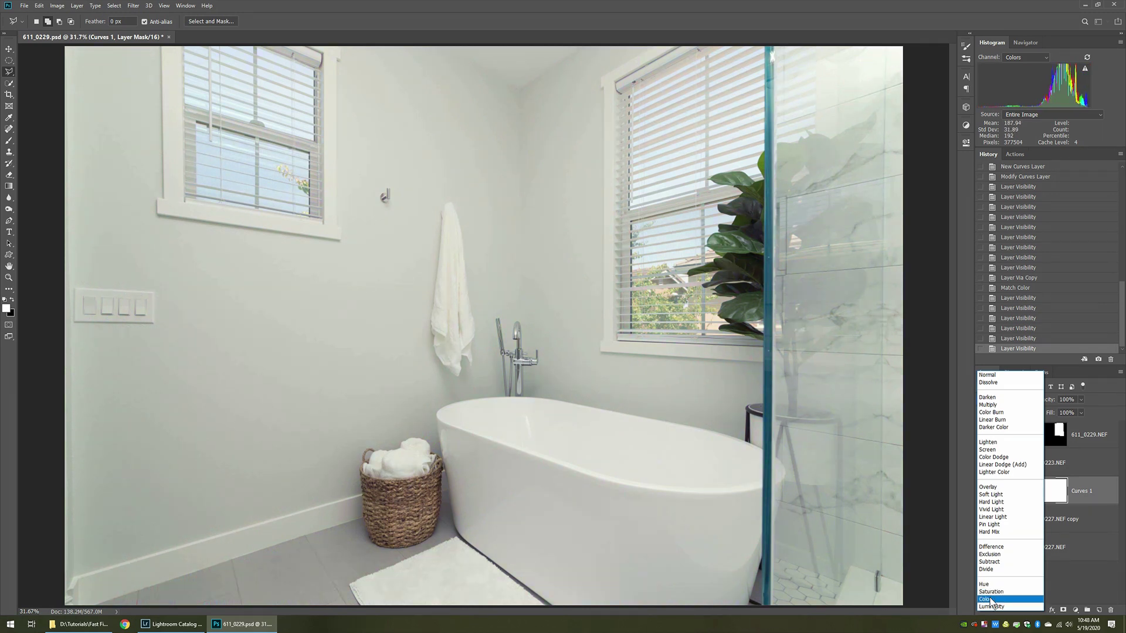
pyautogui.click(991, 599)
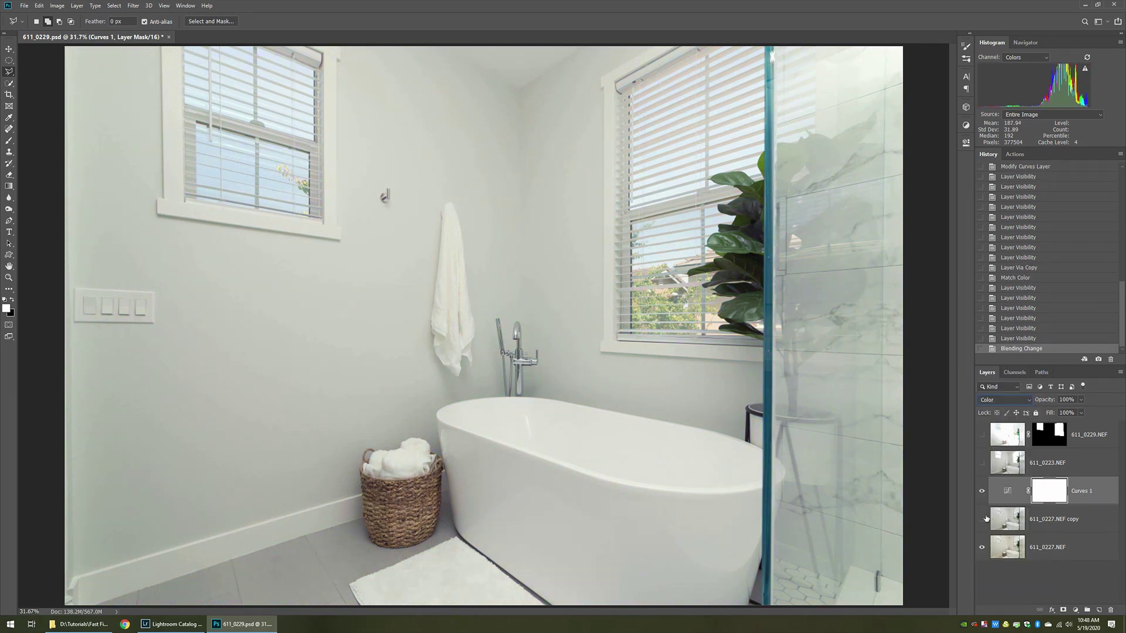
pyautogui.click(1015, 338)
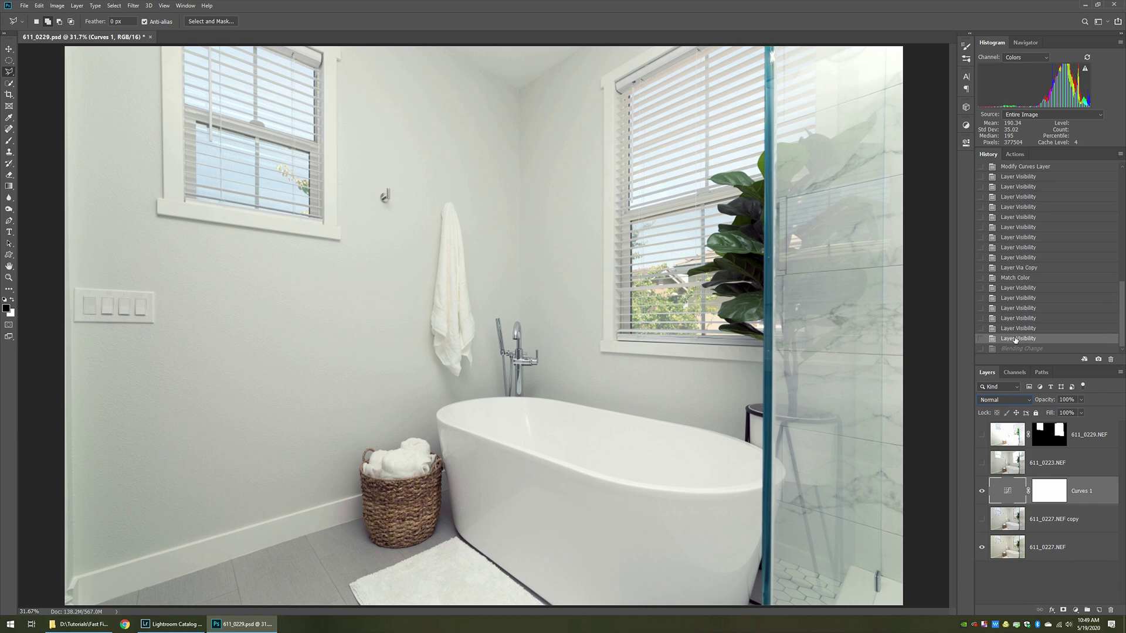
pyautogui.click(1016, 348)
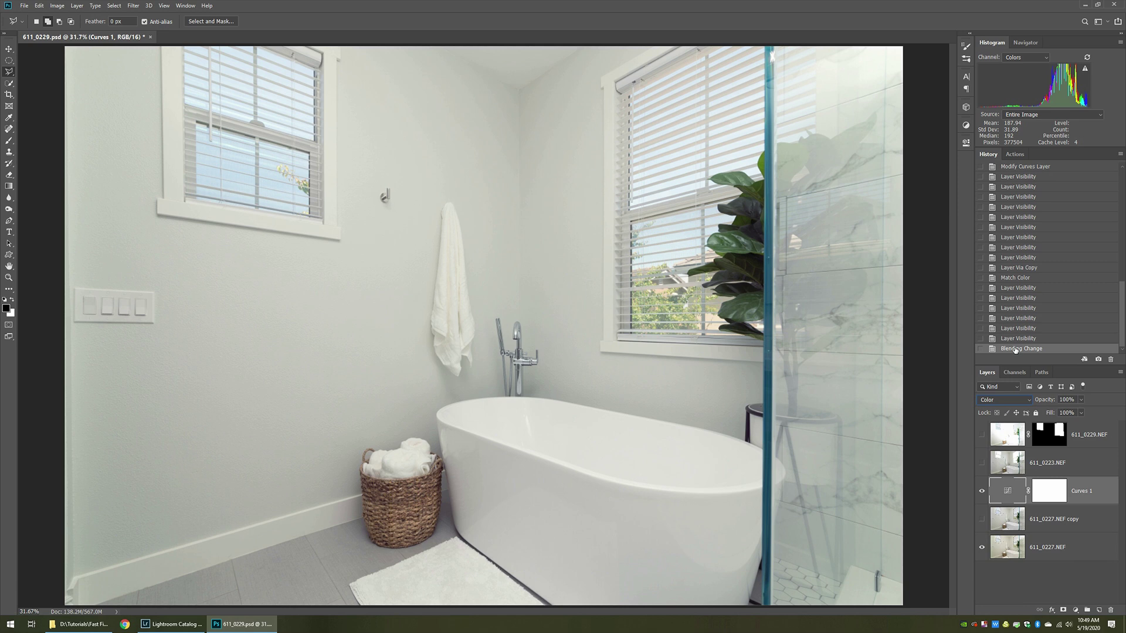
# - Show 611_0223.NEF and 611_0229.NEF, then return Curves 1 to Normal blending, comparing in History
pyautogui.click(982, 463)
pyautogui.click(983, 434)
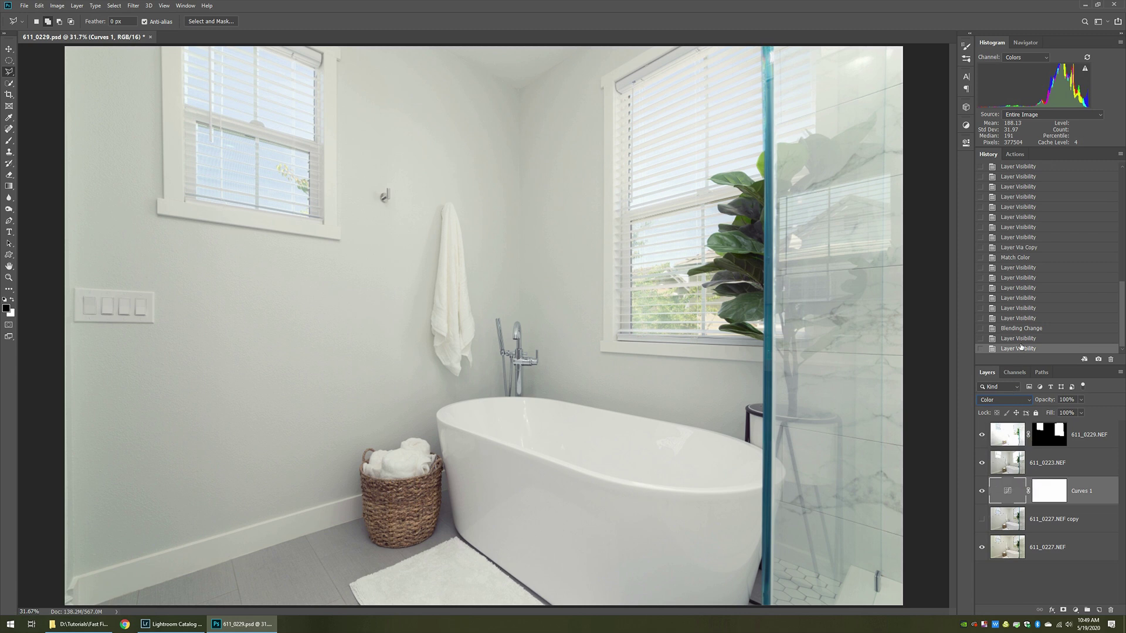
pyautogui.click(1011, 399)
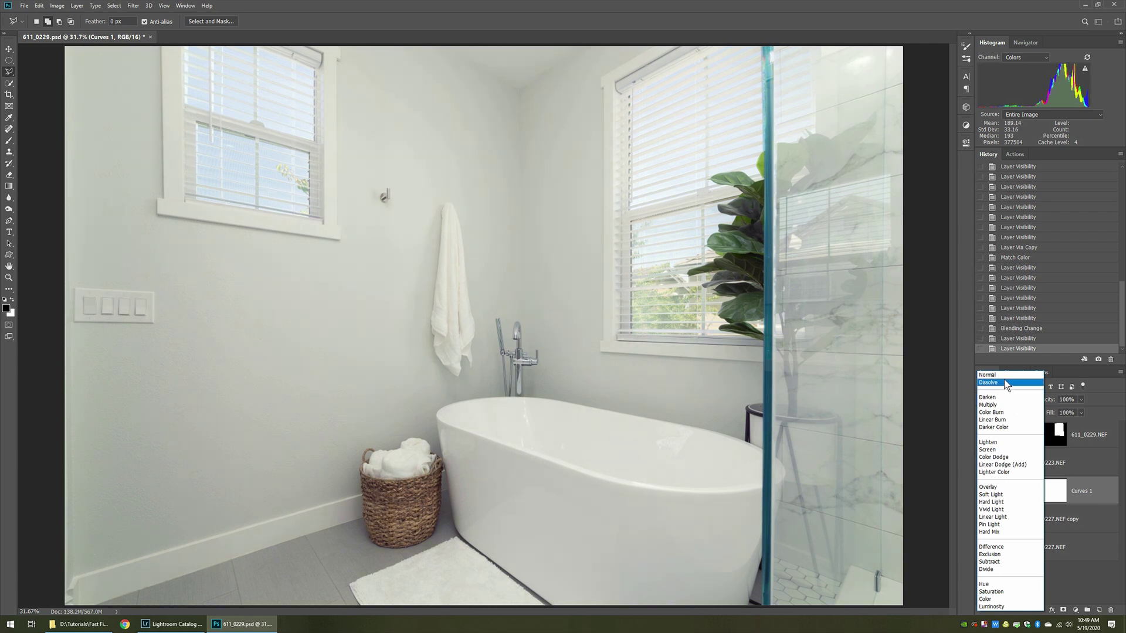
pyautogui.click(1004, 377)
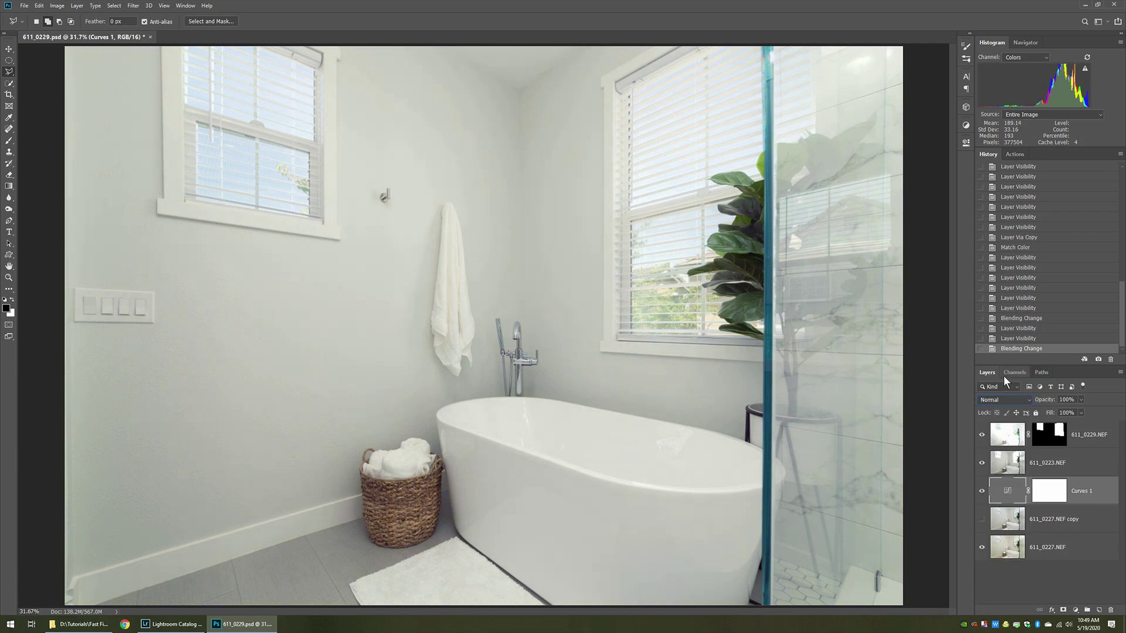
pyautogui.click(1005, 339)
pyautogui.click(1005, 349)
pyautogui.click(1005, 349)
# - Review the Curves 1 settings, then hide Curves 1 and show the 611_0227.NEF copy
pyautogui.doubleClick(1007, 493)
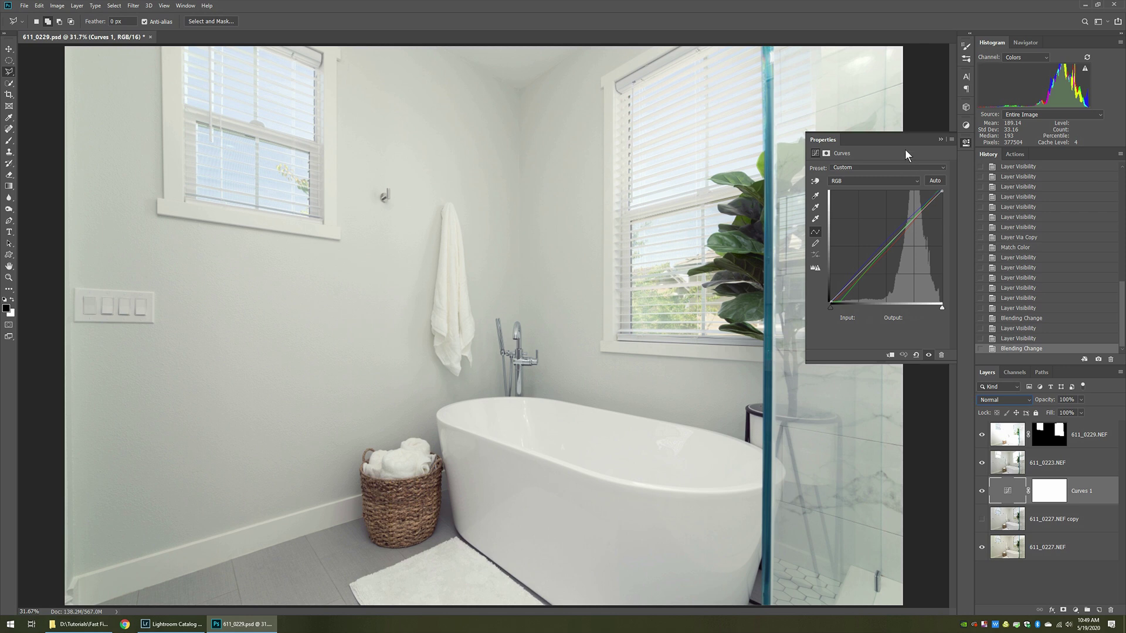
pyautogui.click(939, 140)
pyautogui.click(983, 494)
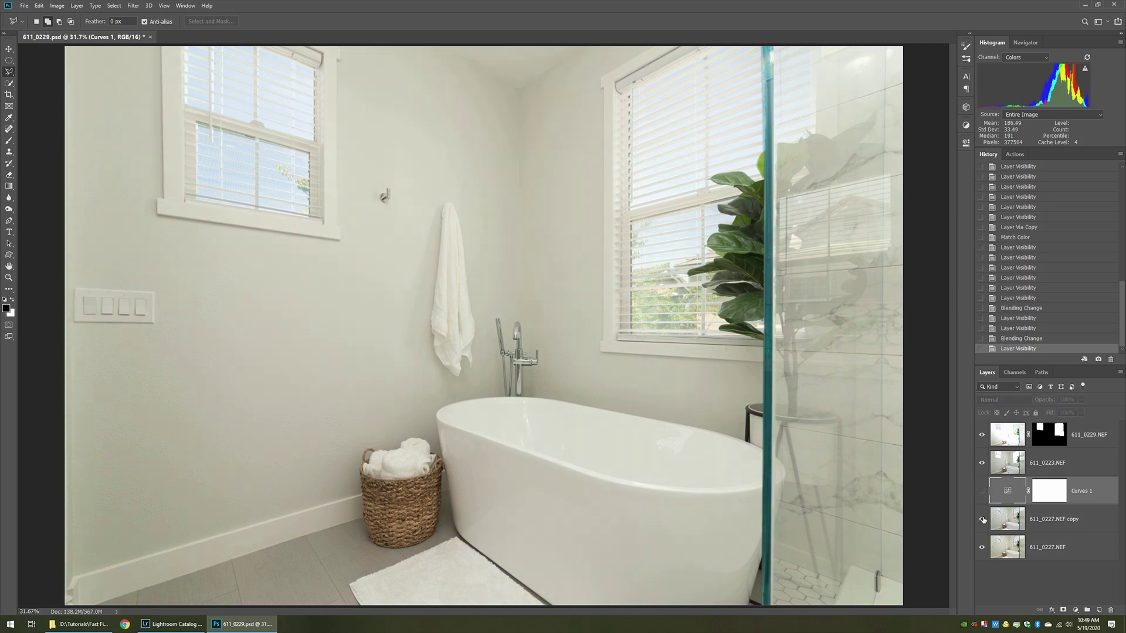
pyautogui.click(982, 519)
pyautogui.click(1016, 519)
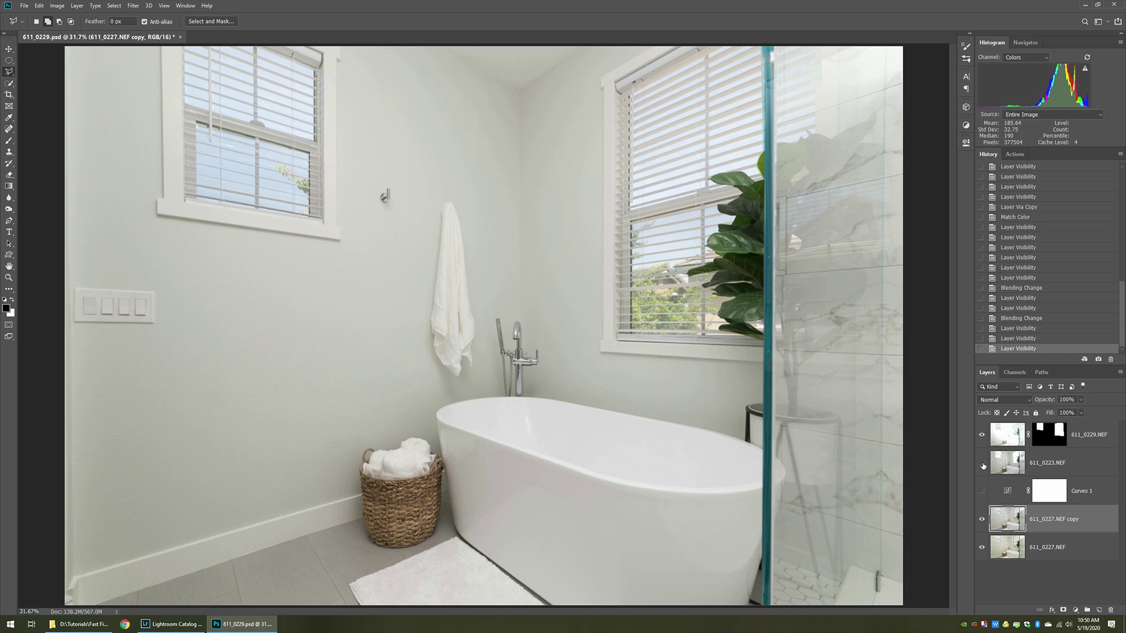
# - Hide 611_0229.NEF and the copy so only 611_0227.NEF shows, then add Curves 2 with F2
pyautogui.click(982, 434)
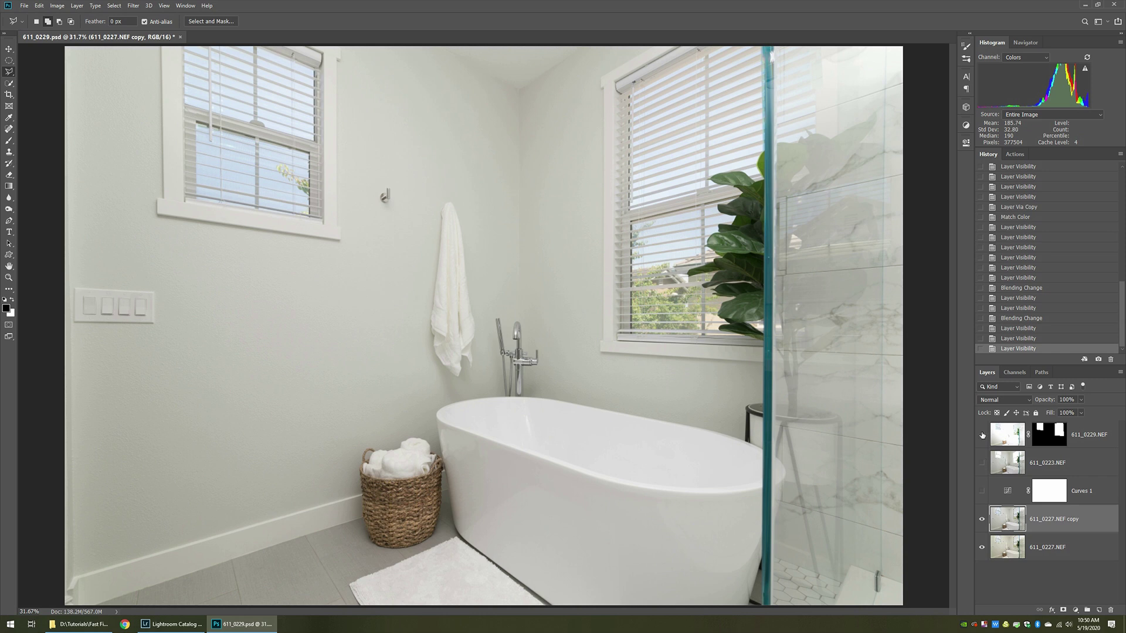
pyautogui.click(982, 520)
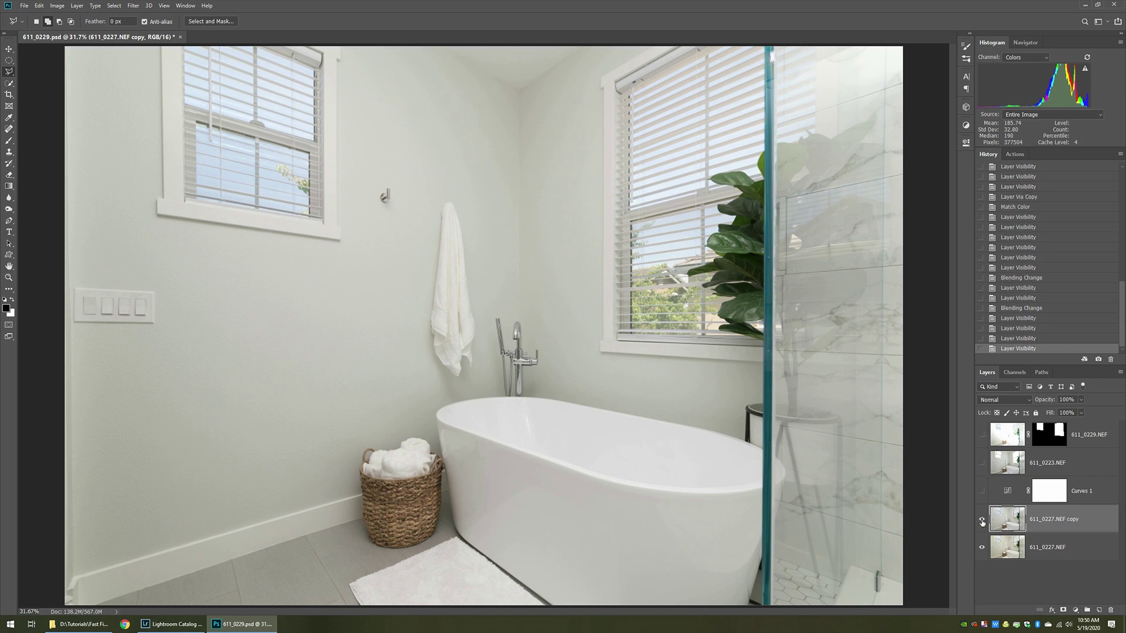
pyautogui.click(1016, 557)
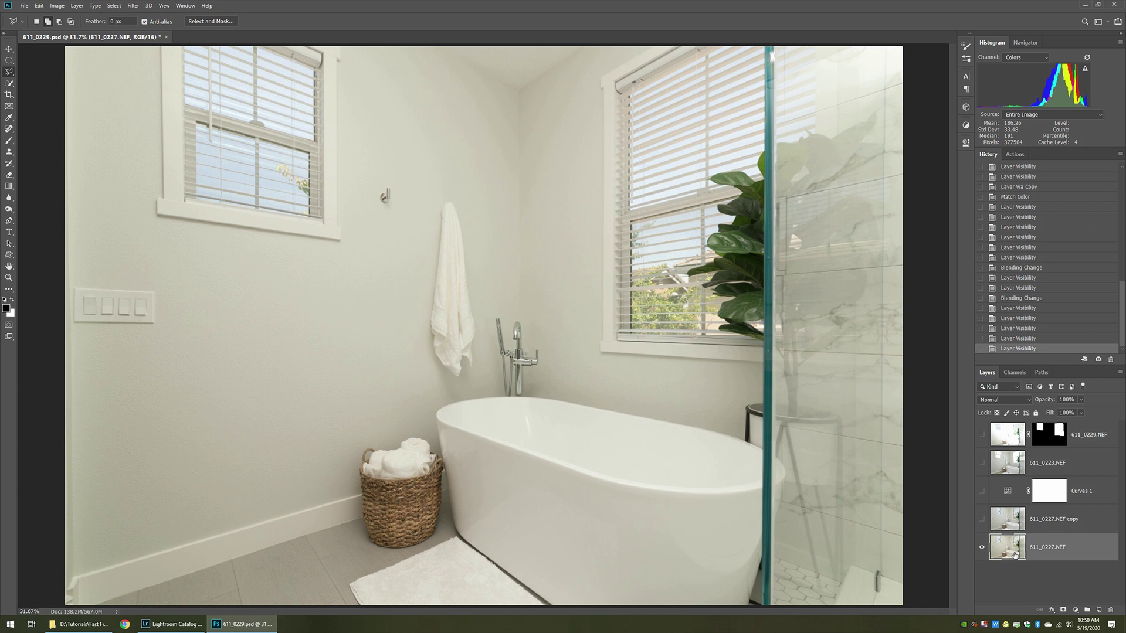
pyautogui.press('F2')
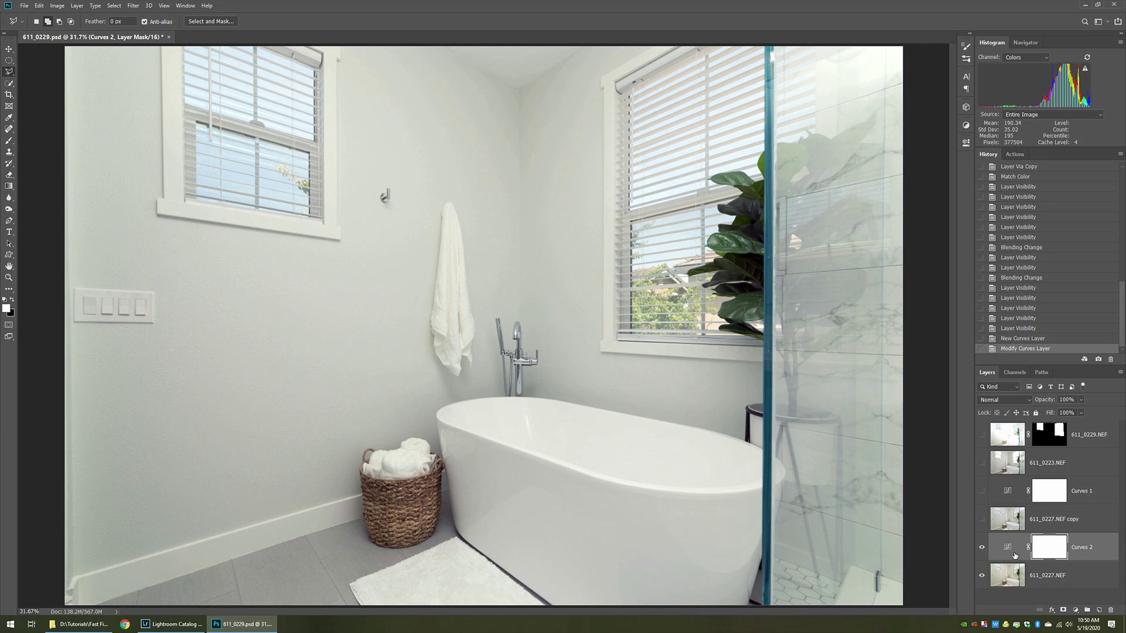
# - Lower the Curves 2 opacity to 63%
pyautogui.click(1080, 400)
pyautogui.click(1065, 410)
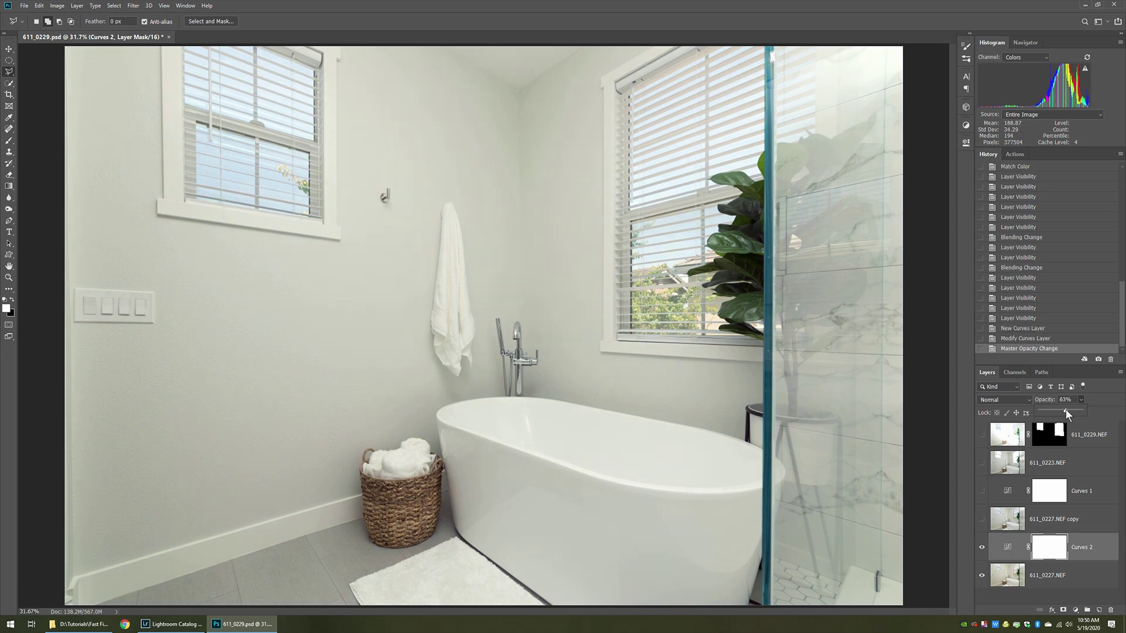